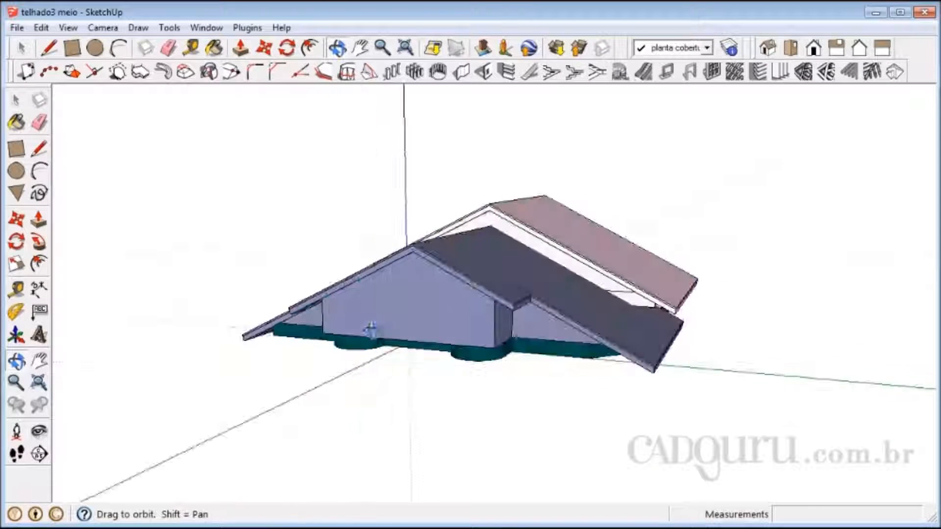
Open the pink roof group for editing and delete the nested gable-wall volume beneath its sloped slabs
{"action": "scroll", "coordinate": [445, 341], "scroll_direction": "up", "scroll_amount": 2}
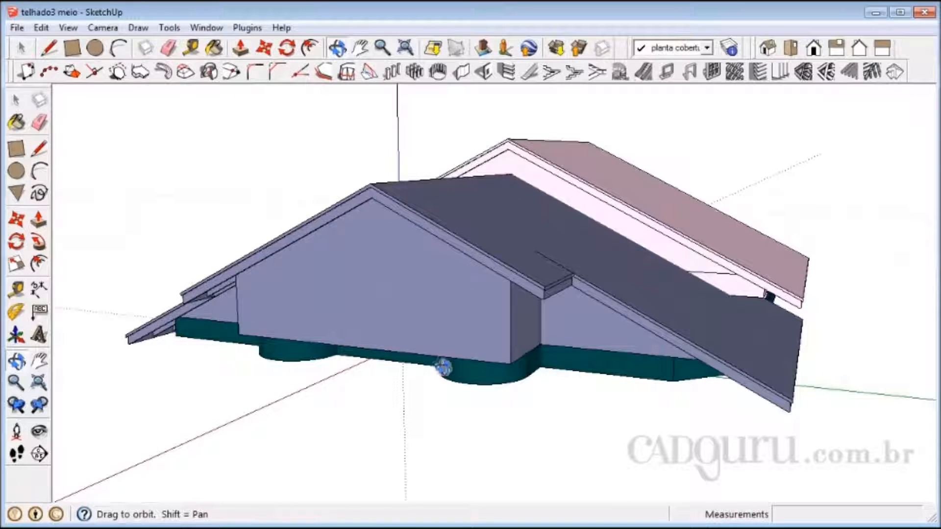
{"action": "left_click_drag", "start_coordinate": [300, 315], "coordinate": [613, 350]}
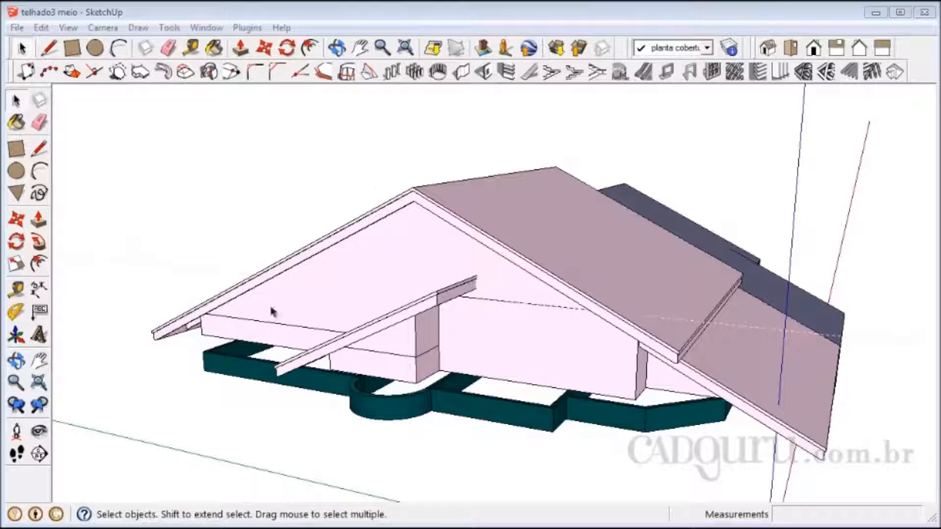
{"action": "left_click", "coordinate": [533, 311]}
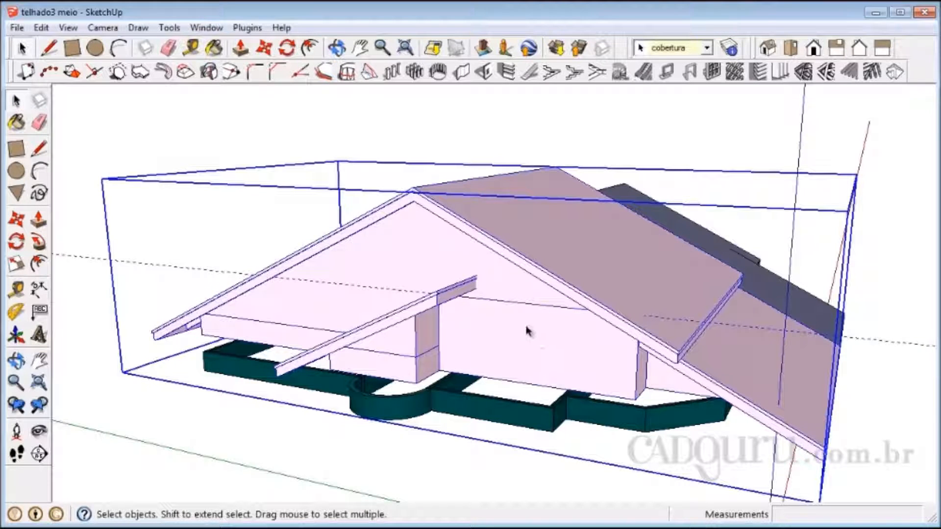
{"action": "double_click", "coordinate": [528, 328]}
{"action": "left_click", "coordinate": [488, 346]}
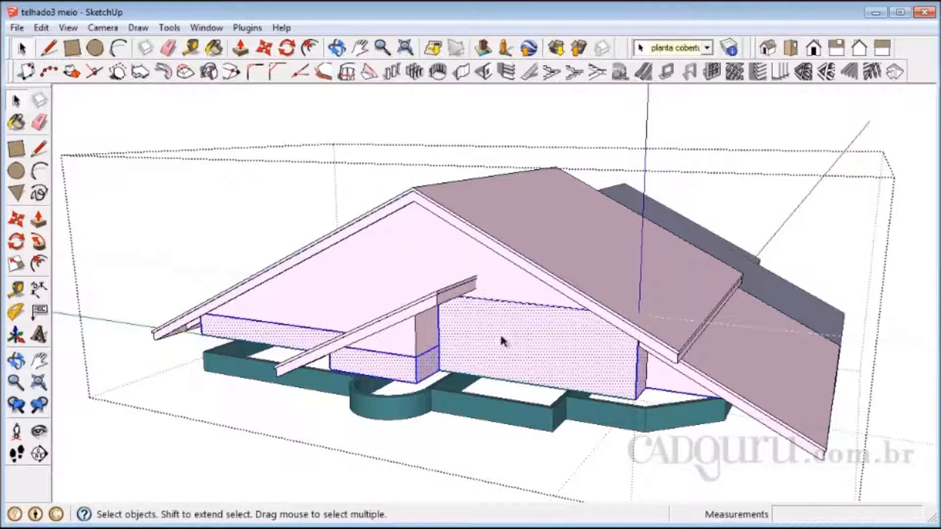
{"action": "key", "text": "ctrl+z"}
{"action": "key", "text": "ctrl+y"}
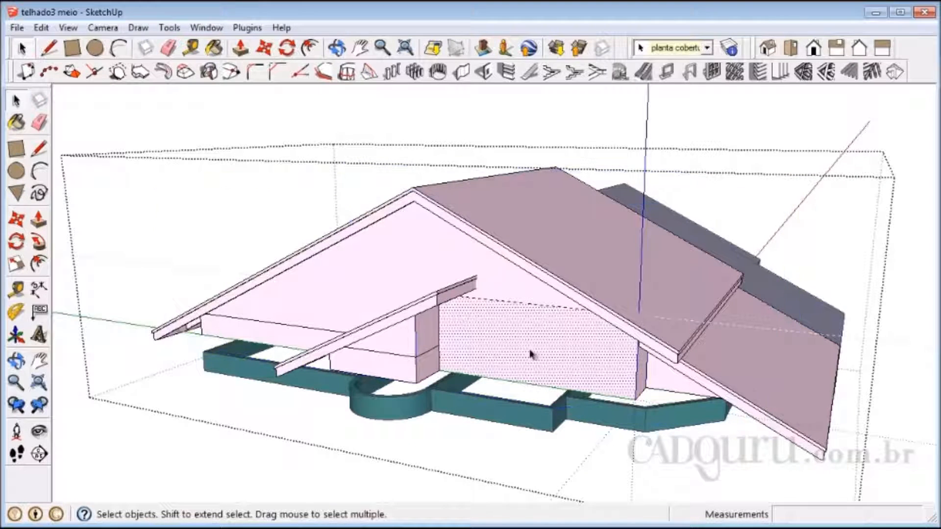
{"action": "key", "text": "Escape"}
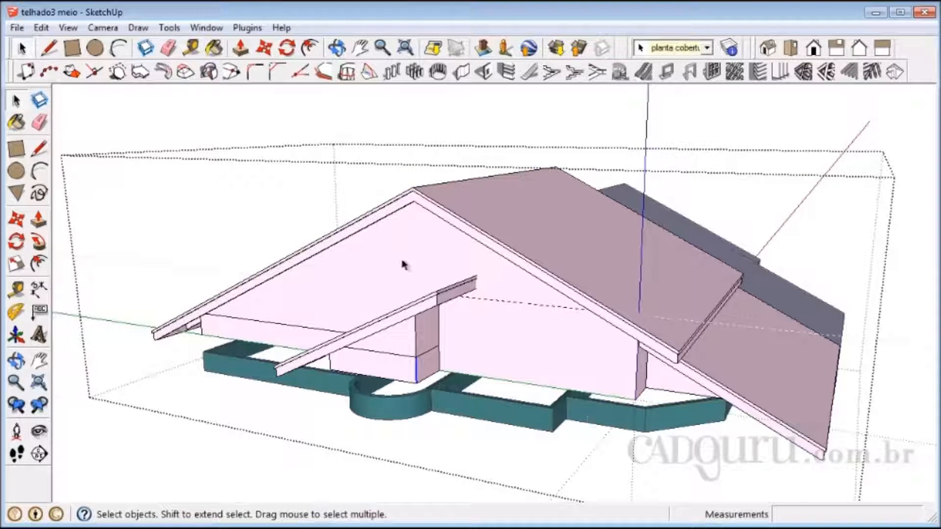
{"action": "left_click", "coordinate": [665, 385]}
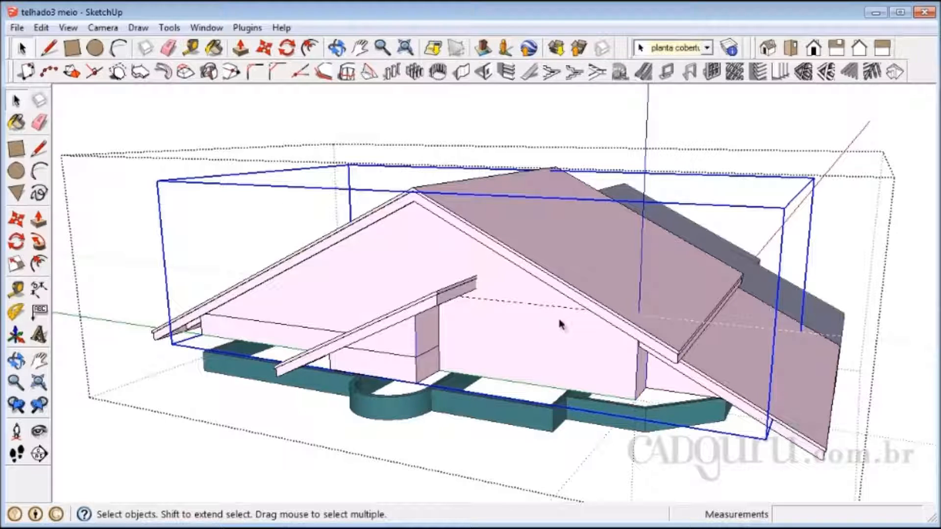
{"action": "key", "text": "Delete"}
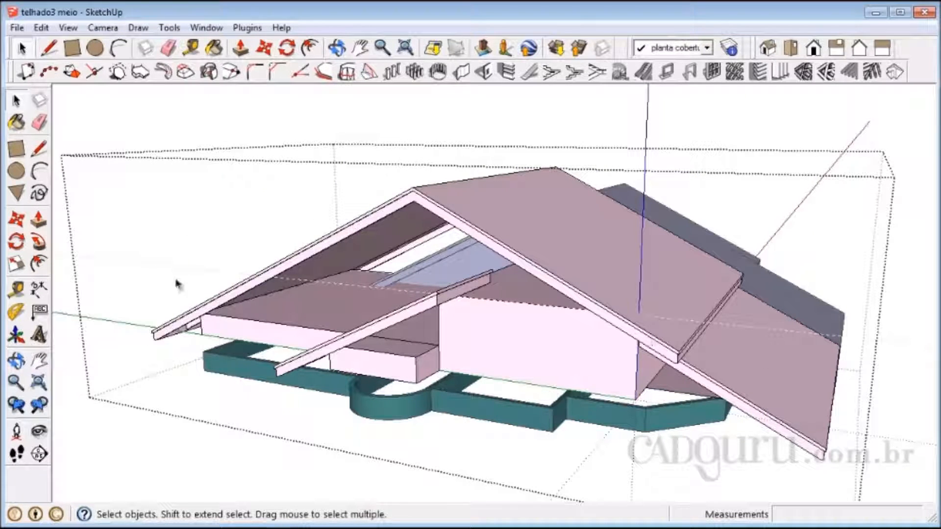
Examine the opened space beneath the pink roof slabs and close the group
{"action": "left_click", "coordinate": [16, 361]}
{"action": "left_click_drag", "start_coordinate": [295, 353], "coordinate": [414, 310]}
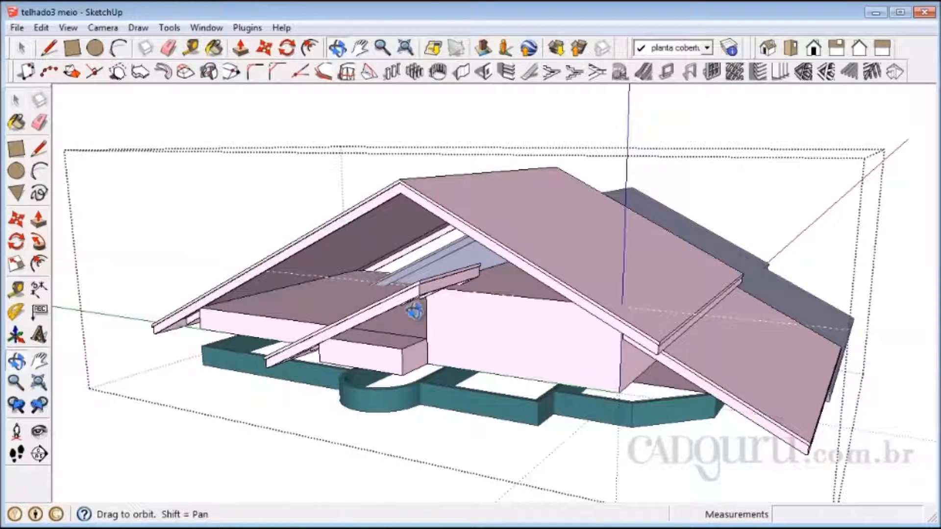
{"action": "left_click", "coordinate": [17, 101]}
{"action": "left_click", "coordinate": [290, 236]}
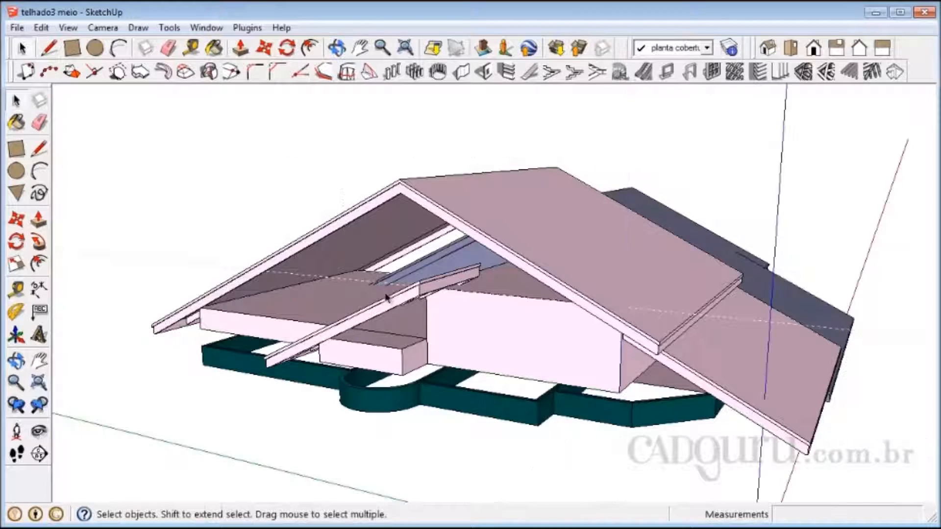
{"action": "left_click", "coordinate": [472, 331]}
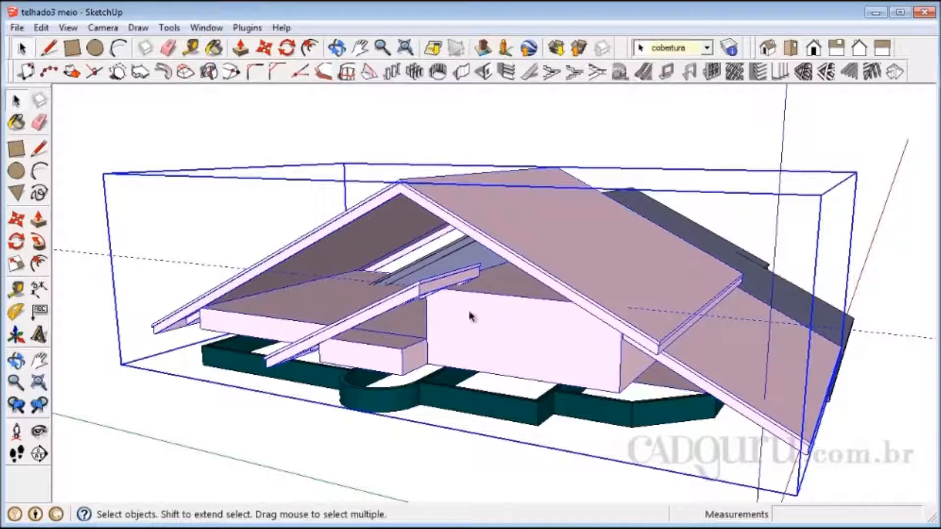
{"action": "double_click", "coordinate": [513, 353]}
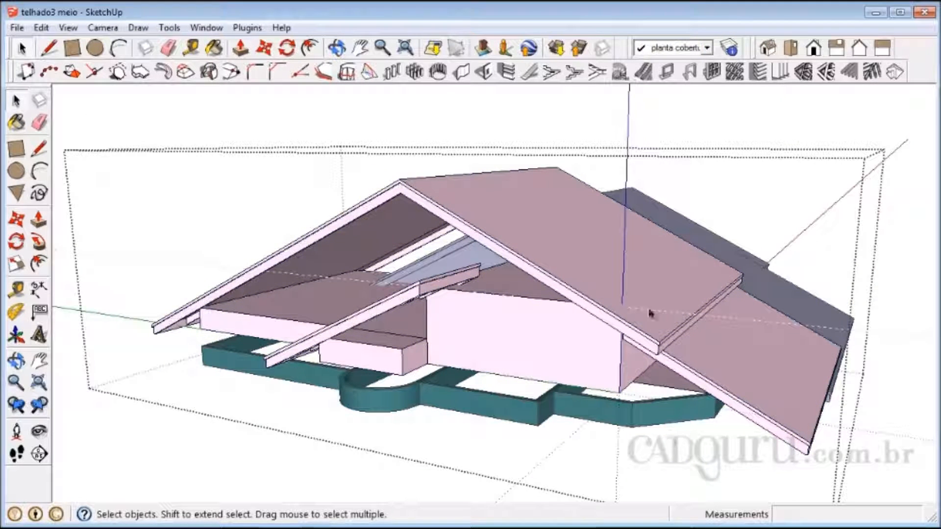
{"action": "scroll", "coordinate": [457, 340], "scroll_direction": "up", "scroll_amount": 1}
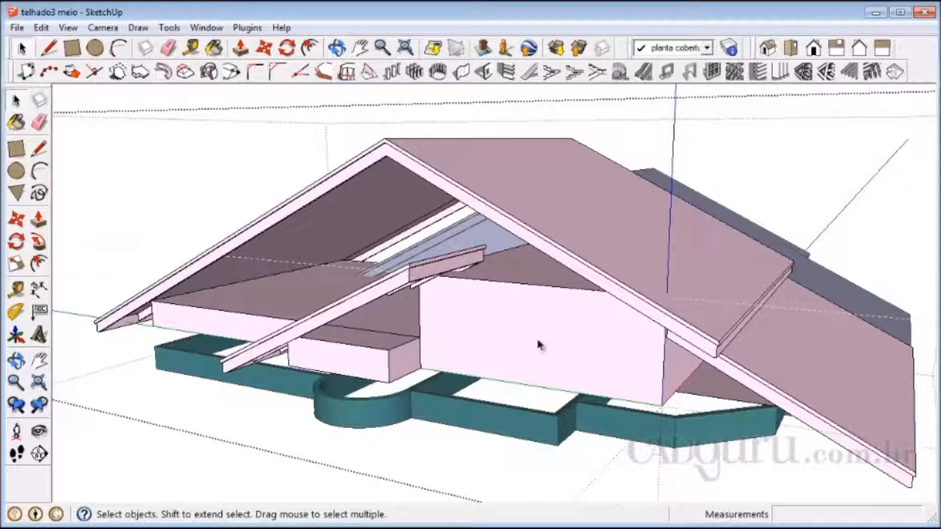
{"action": "scroll", "coordinate": [537, 350], "scroll_direction": "down", "scroll_amount": 1}
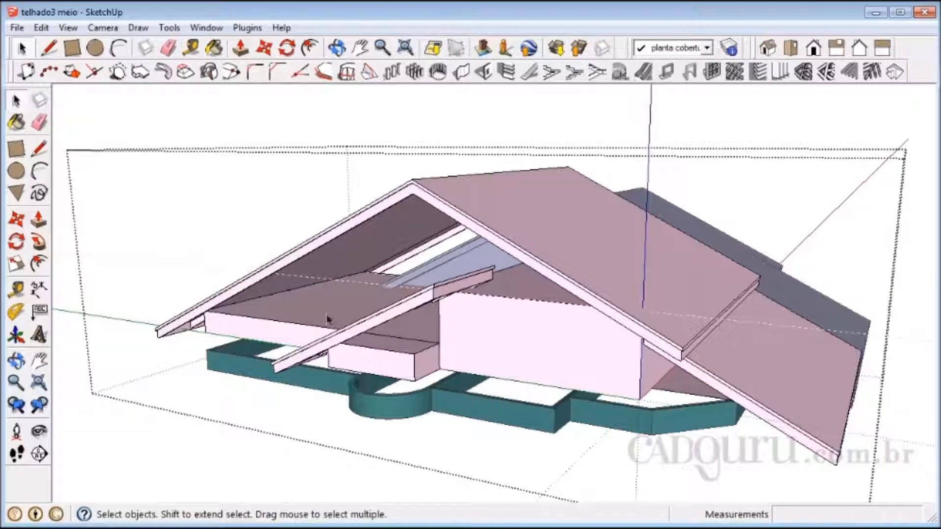
{"action": "left_click", "coordinate": [288, 126]}
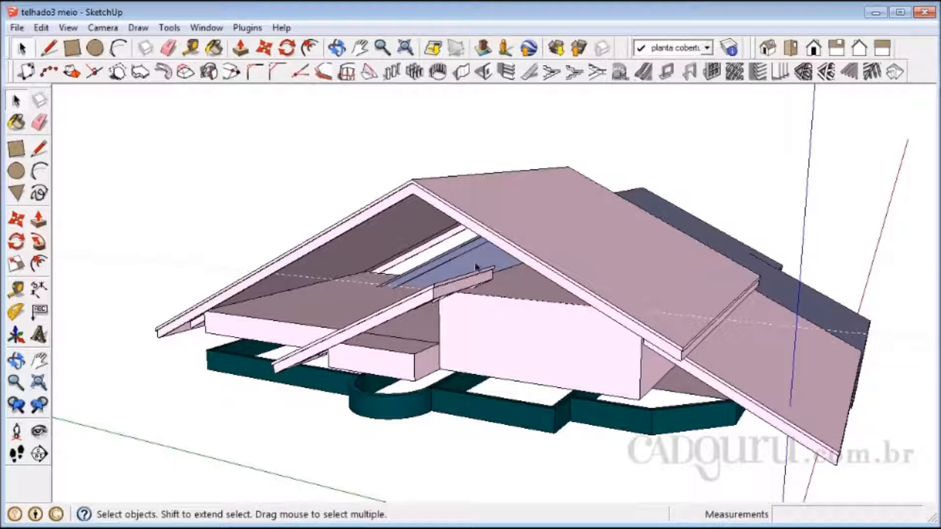
Open the dark blue roof group for editing and delete the nested gable-wall volume beneath its sloped slabs
{"action": "key", "text": "o"}
{"action": "left_click_drag", "start_coordinate": [731, 346], "coordinate": [528, 358]}
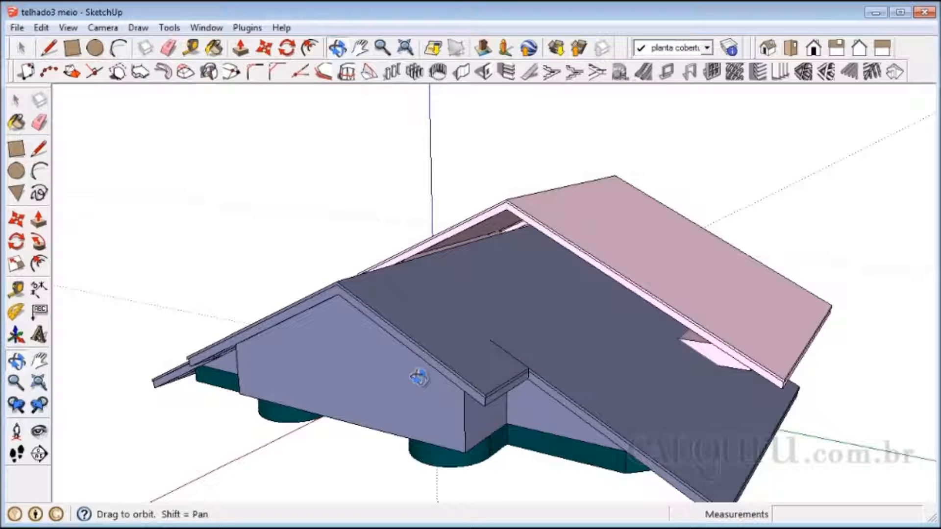
{"action": "right_click", "coordinate": [430, 367]}
{"action": "left_click", "coordinate": [446, 376]}
{"action": "scroll", "coordinate": [369, 420], "scroll_direction": "up", "scroll_amount": 2}
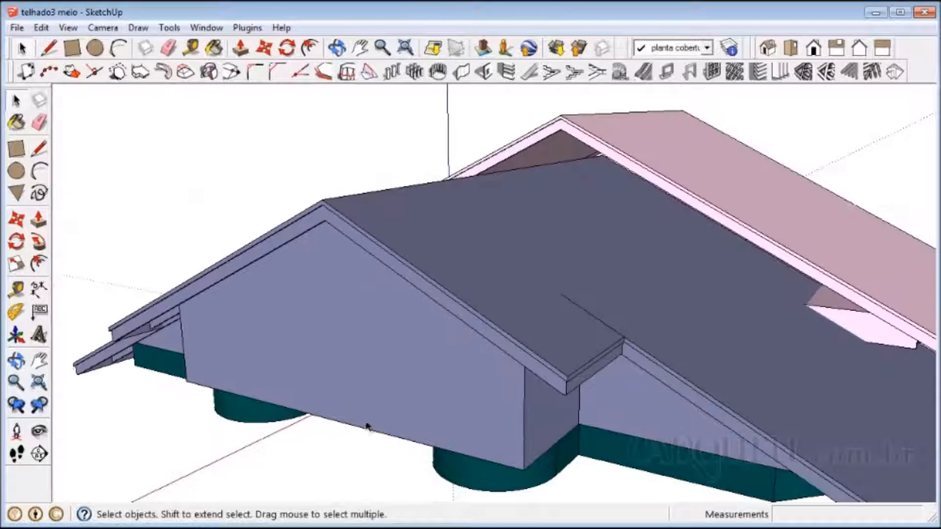
{"action": "left_click", "coordinate": [430, 371]}
{"action": "scroll", "coordinate": [496, 189], "scroll_direction": "down", "scroll_amount": 2}
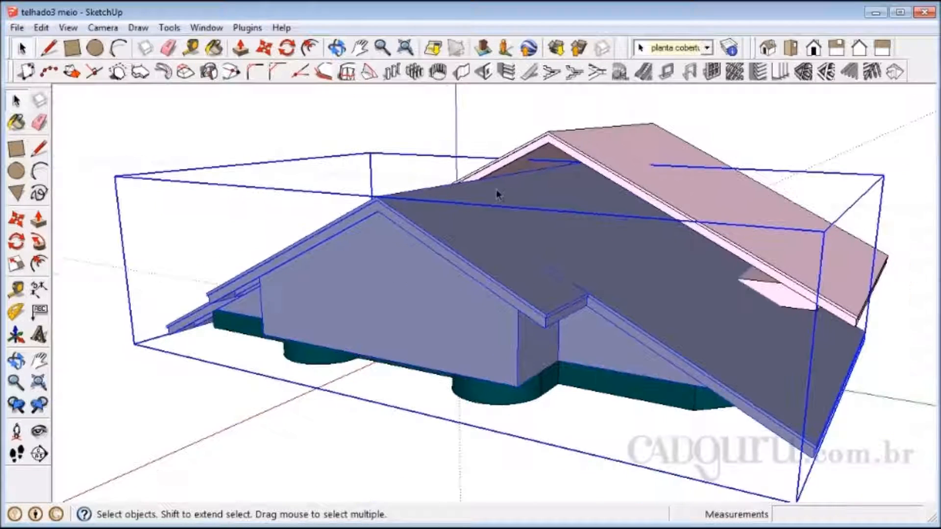
{"action": "double_click", "coordinate": [464, 326]}
{"action": "left_click", "coordinate": [452, 328]}
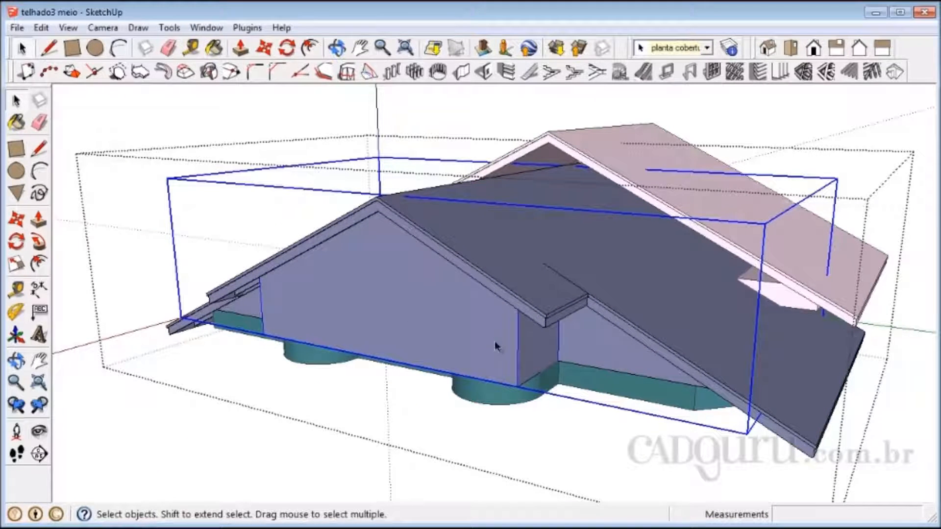
{"action": "key", "text": "Delete"}
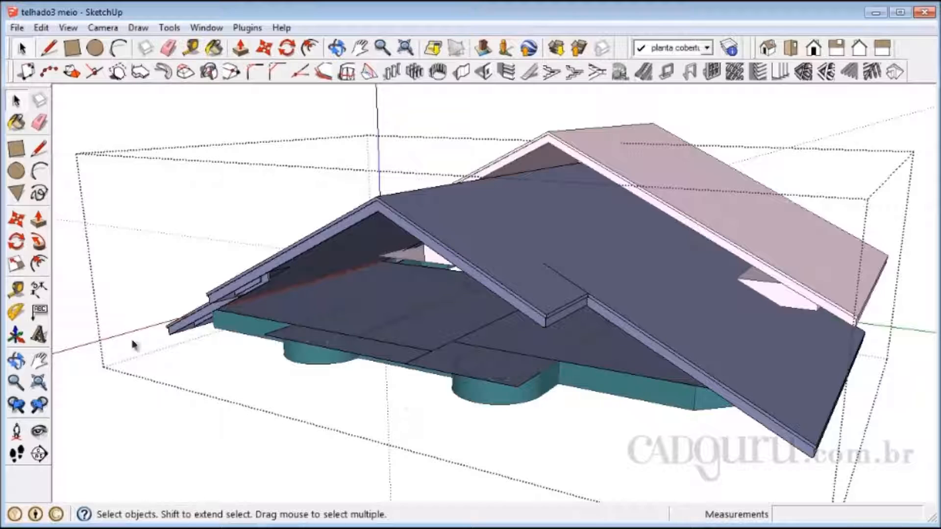
{"action": "left_click", "coordinate": [16, 361]}
{"action": "left_click_drag", "start_coordinate": [185, 420], "coordinate": [508, 315]}
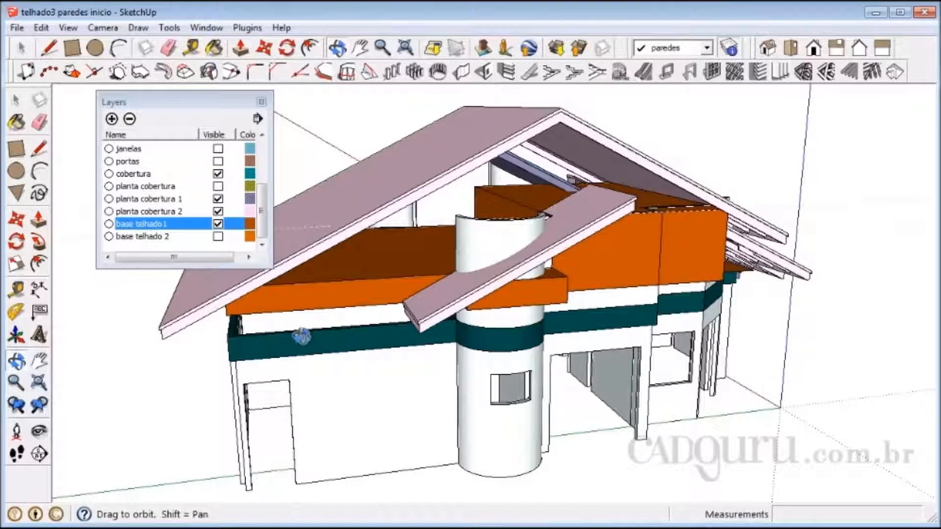
Inspect the orange roof base in the house model with walls and hide the base telhado1 layer
{"action": "left_click_drag", "start_coordinate": [842, 306], "coordinate": [718, 304]}
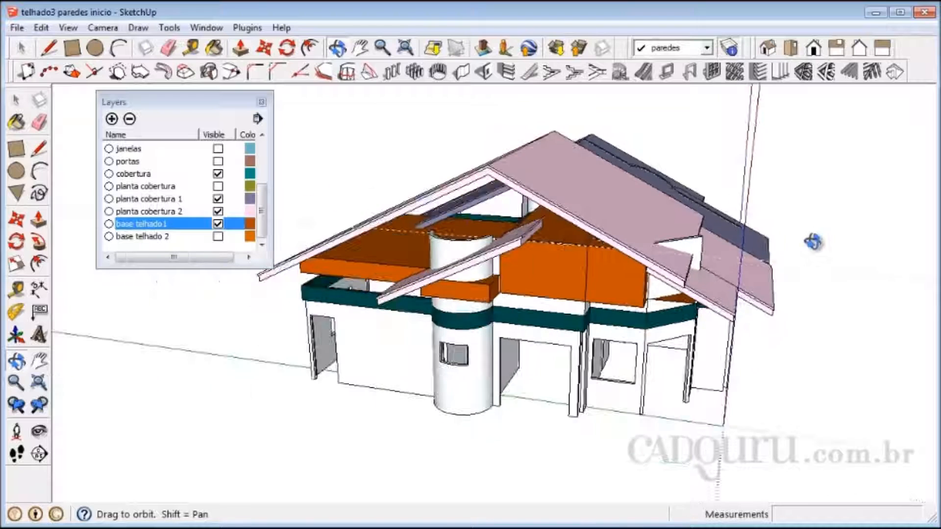
{"action": "scroll", "coordinate": [502, 266], "scroll_direction": "up", "scroll_amount": 4}
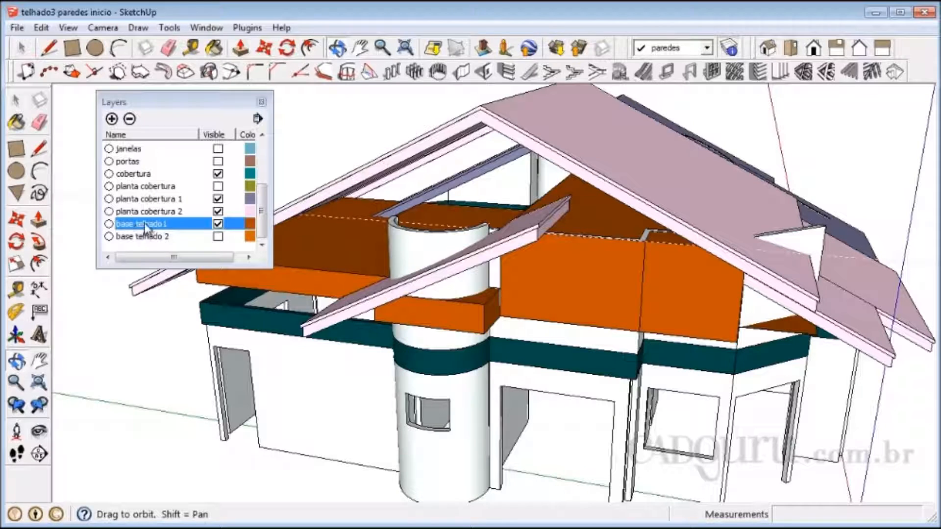
{"action": "left_click", "coordinate": [218, 224]}
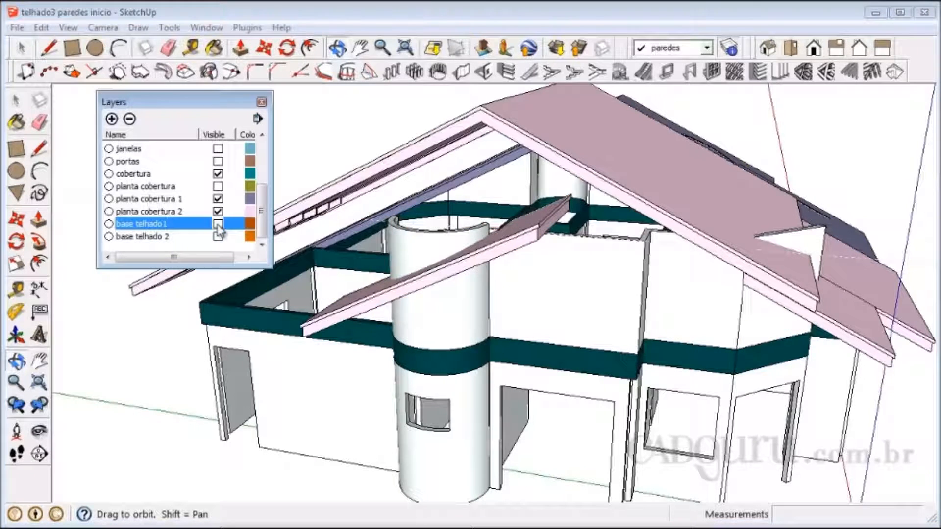
{"action": "left_click", "coordinate": [218, 224]}
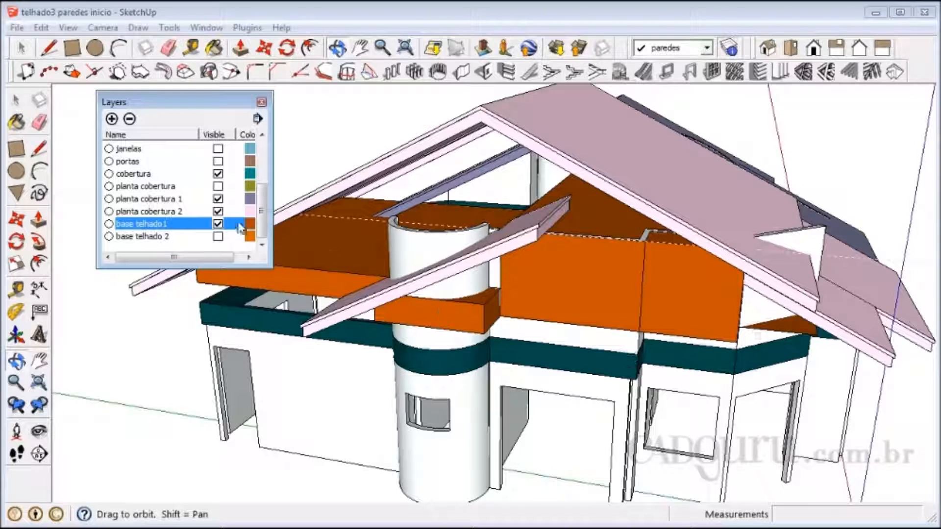
{"action": "left_click", "coordinate": [219, 225]}
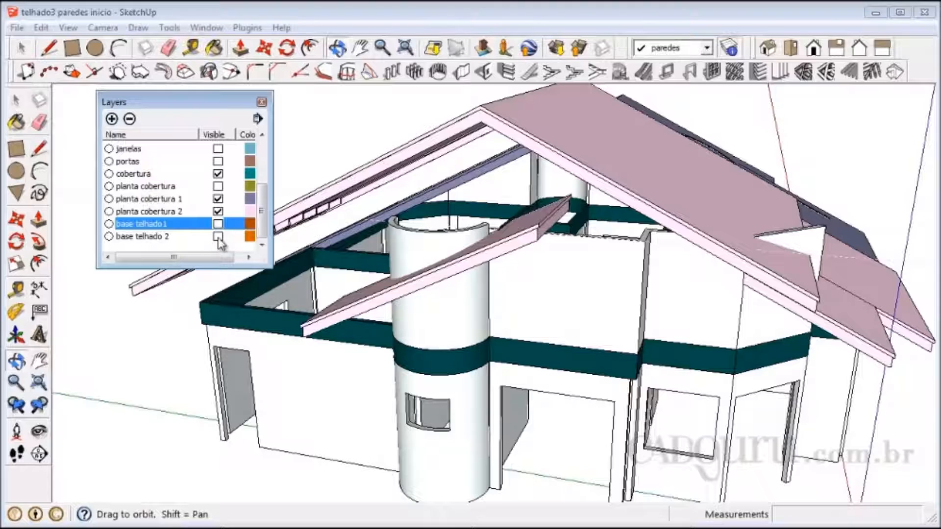
Show the base telhado 2 layer to examine its roof base under the pink roof, and hide it again
{"action": "left_click", "coordinate": [218, 237]}
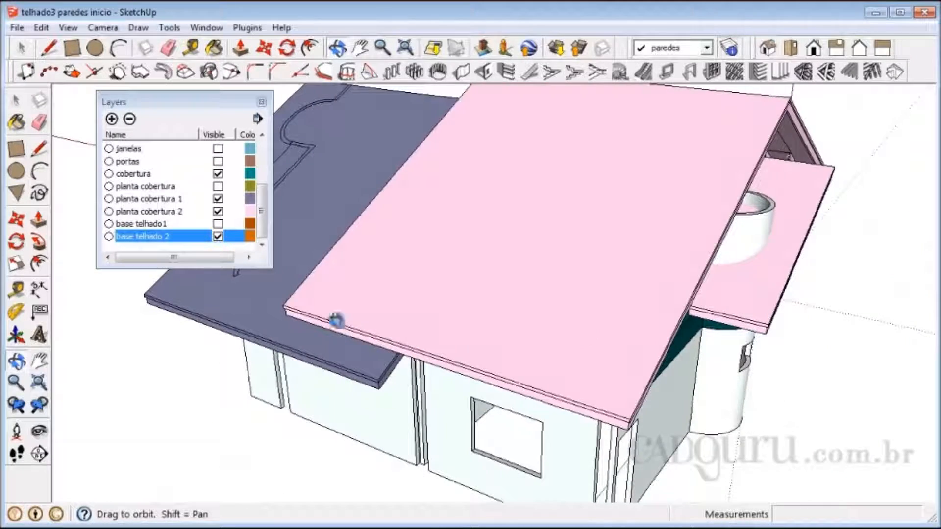
{"action": "left_click_drag", "start_coordinate": [337, 321], "coordinate": [431, 315]}
{"action": "left_click_drag", "start_coordinate": [750, 294], "coordinate": [448, 227]}
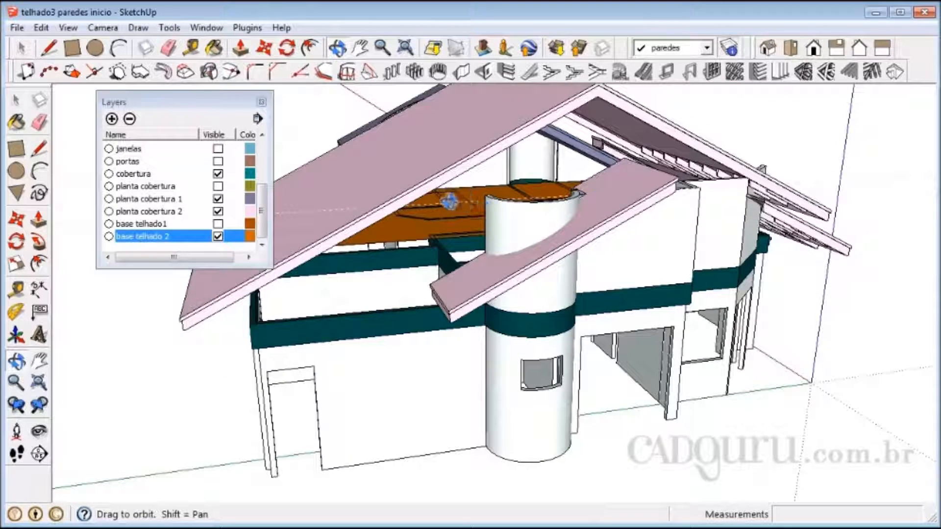
{"action": "left_click", "coordinate": [218, 237]}
Examine from several sides how the walls and round towers meet or pass through the blue and pink roofs
{"action": "left_click_drag", "start_coordinate": [386, 257], "coordinate": [641, 369]}
{"action": "left_click_drag", "start_coordinate": [401, 338], "coordinate": [729, 242]}
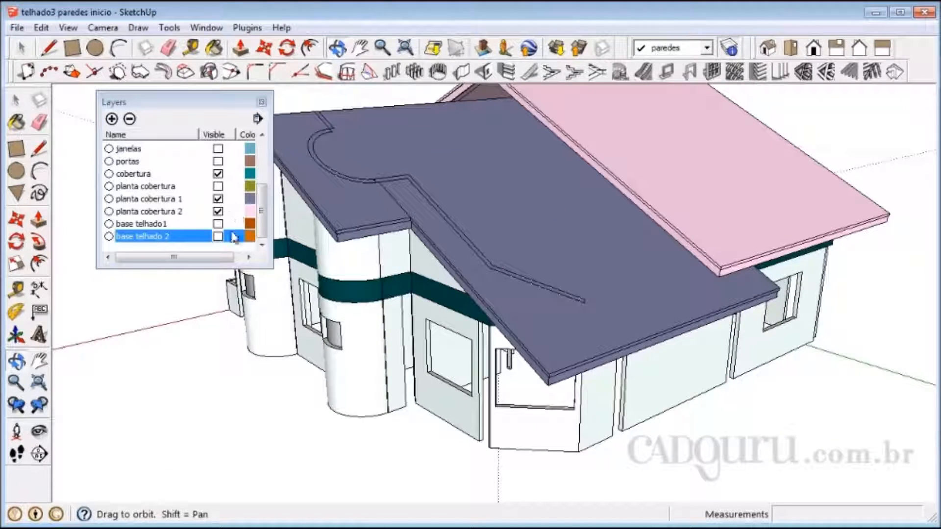
{"action": "left_click_drag", "start_coordinate": [420, 315], "coordinate": [599, 237]}
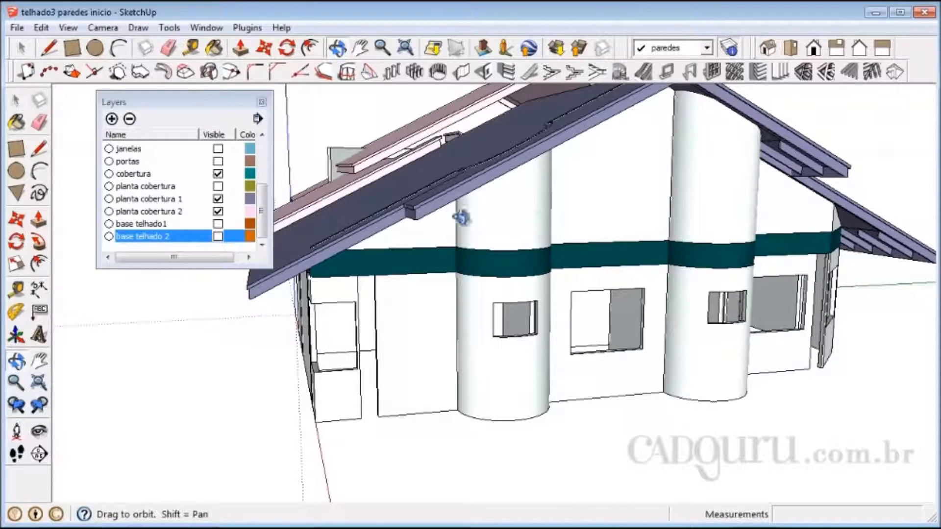
{"action": "left_click_drag", "start_coordinate": [654, 223], "coordinate": [586, 246]}
{"action": "left_click_drag", "start_coordinate": [832, 273], "coordinate": [845, 221]}
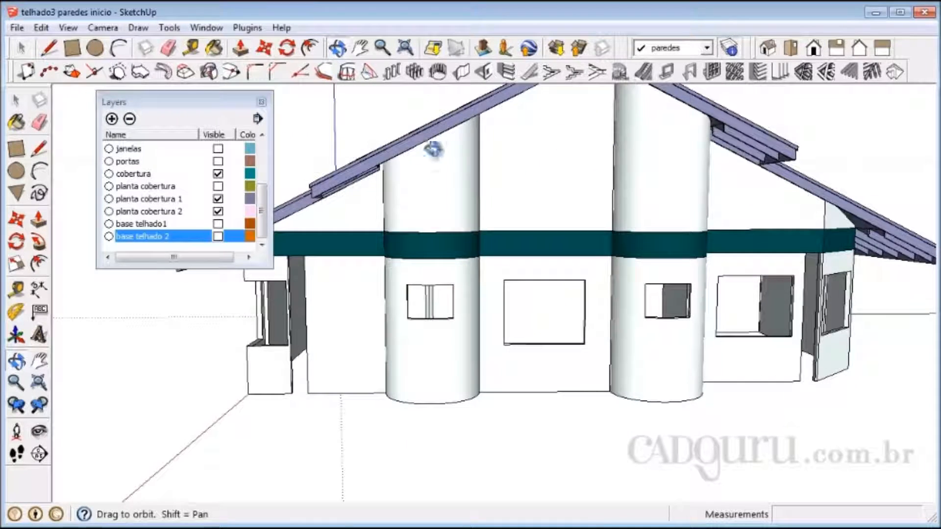
{"action": "left_click_drag", "start_coordinate": [434, 191], "coordinate": [534, 224]}
{"action": "scroll", "coordinate": [534, 224], "scroll_direction": "down", "scroll_amount": 6}
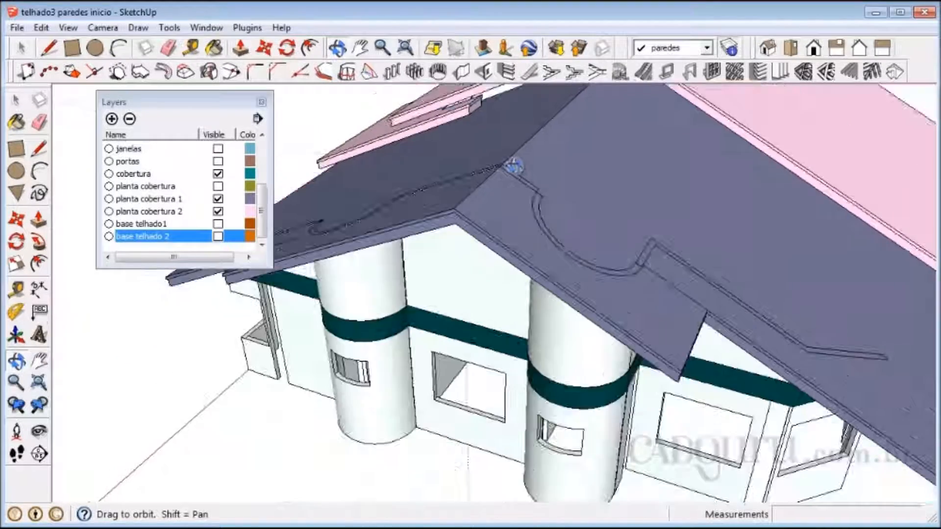
{"action": "left_click_drag", "start_coordinate": [785, 233], "coordinate": [550, 207]}
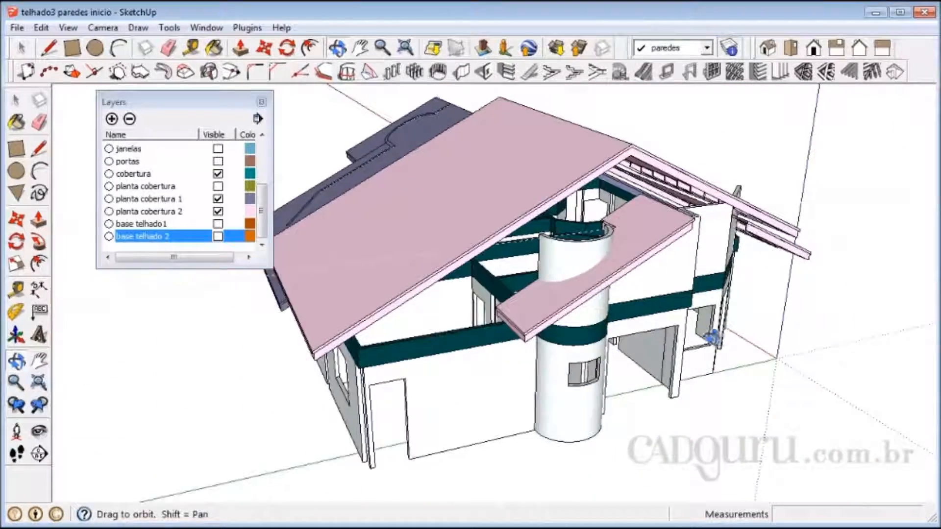
{"action": "scroll", "coordinate": [713, 331], "scroll_direction": "up", "scroll_amount": 3}
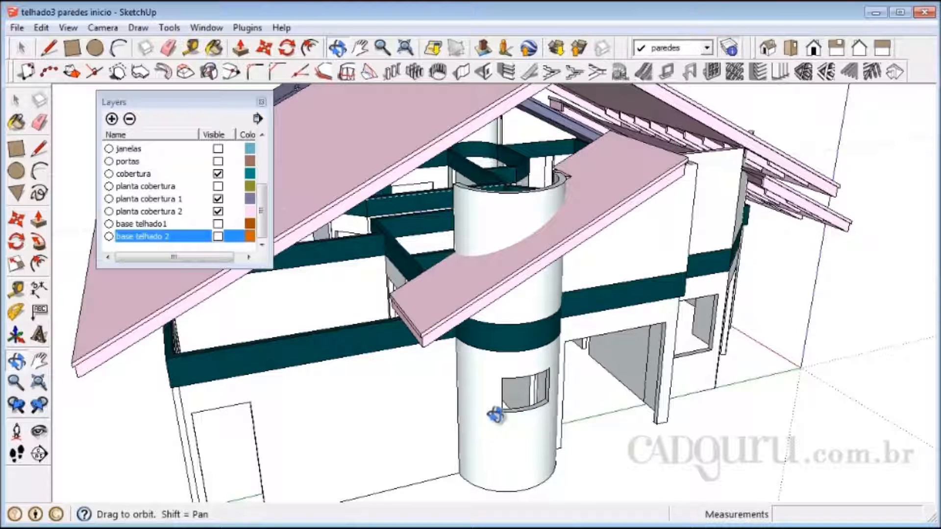
{"action": "left_click_drag", "start_coordinate": [531, 267], "coordinate": [523, 284]}
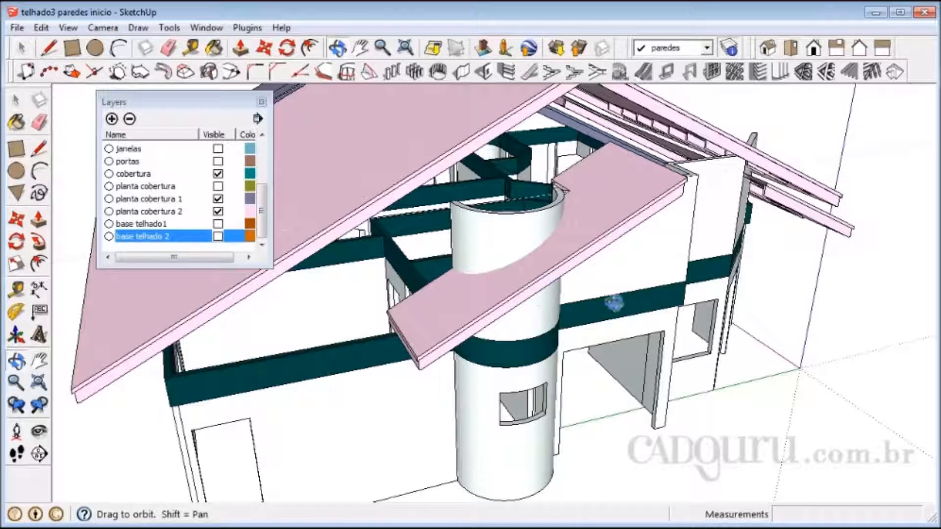
Close the layer list and examine the open beams and walls around the round tower beneath the pink roof
{"action": "left_click_drag", "start_coordinate": [731, 275], "coordinate": [604, 271]}
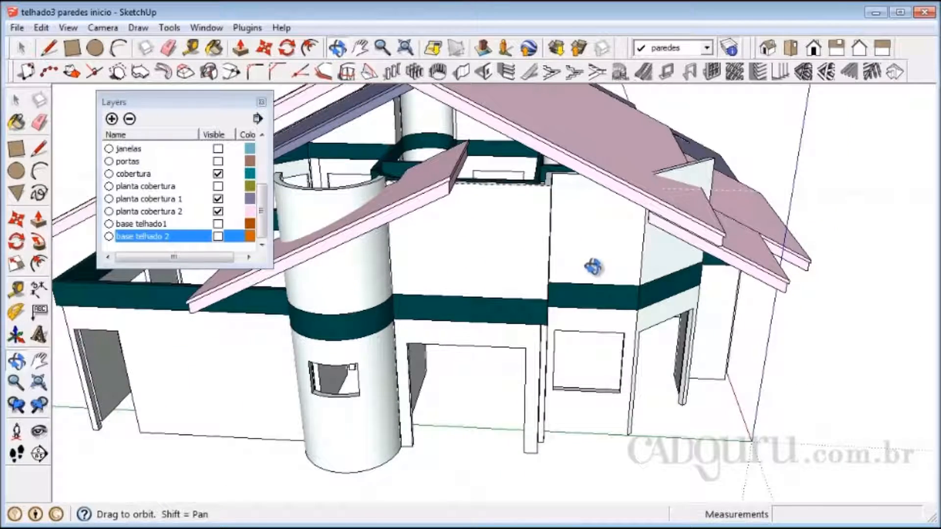
{"action": "left_click_drag", "start_coordinate": [656, 225], "coordinate": [477, 241]}
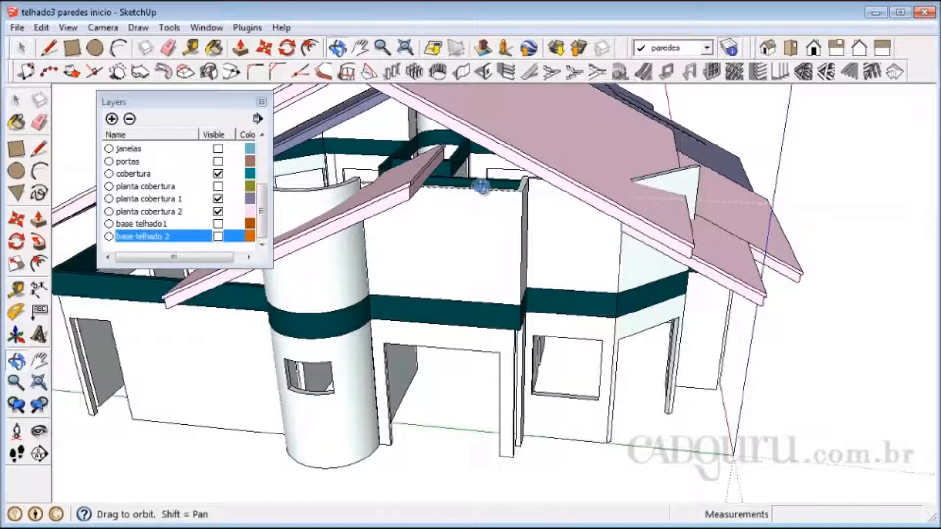
{"action": "left_click", "coordinate": [263, 103]}
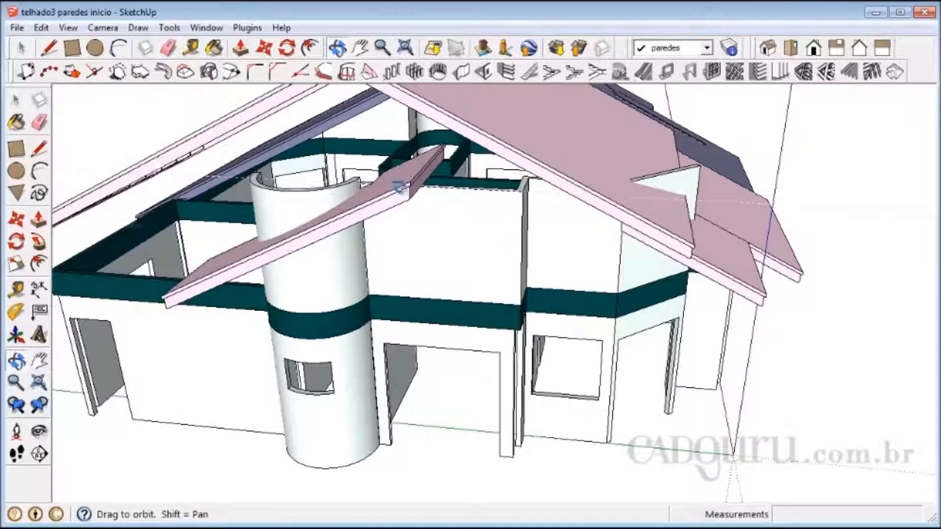
{"action": "left_click_drag", "start_coordinate": [288, 206], "coordinate": [448, 237]}
{"action": "left_click_drag", "start_coordinate": [544, 219], "coordinate": [553, 248]}
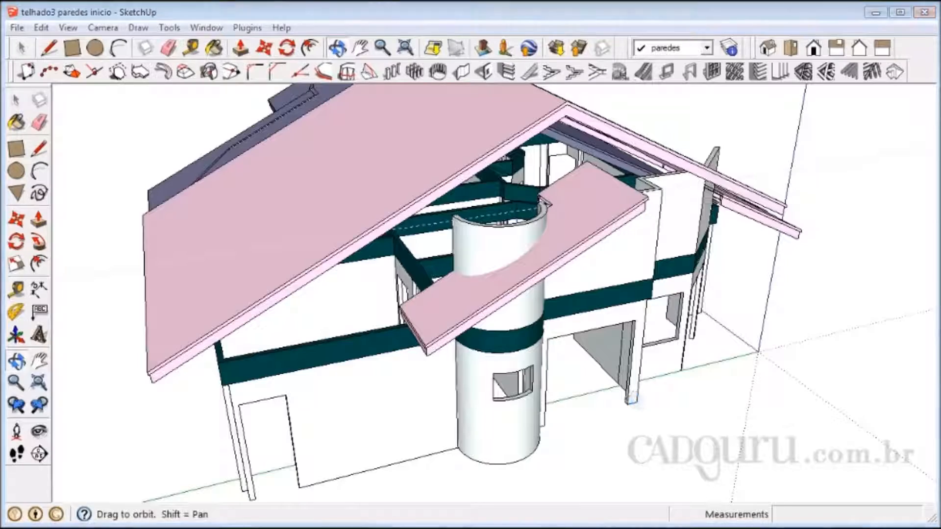
{"action": "left_click_drag", "start_coordinate": [766, 239], "coordinate": [311, 264]}
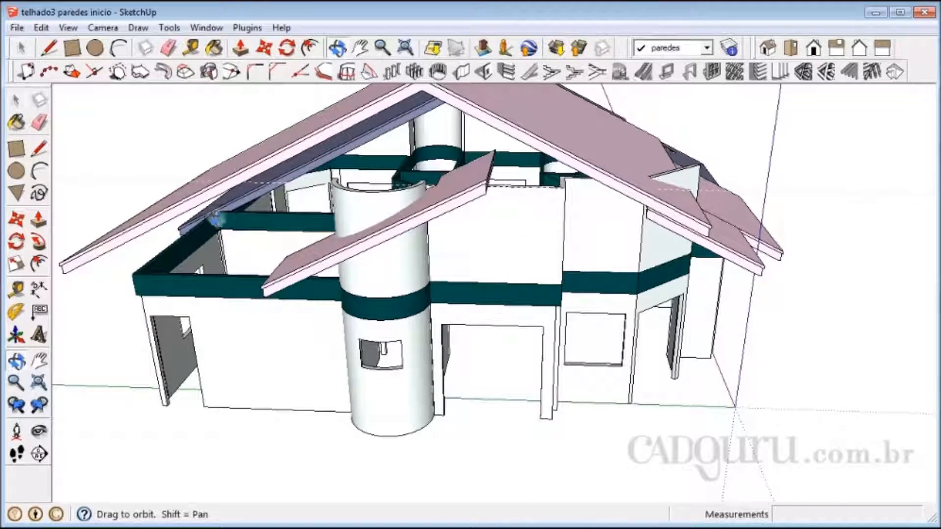
Set up a vertical wall with left alignment, 0.10 m thickness and 3.000 m height
{"action": "scroll", "coordinate": [215, 219], "scroll_direction": "up", "scroll_amount": 5}
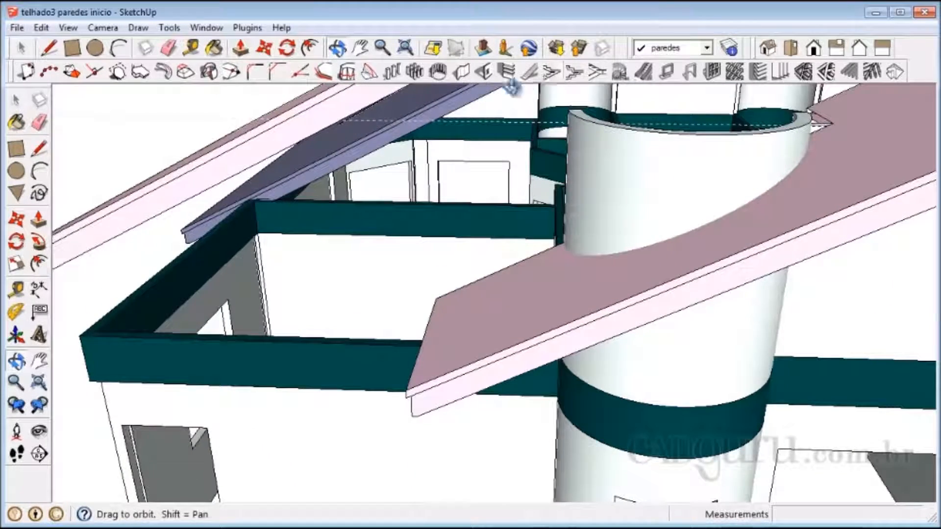
{"action": "left_click", "coordinate": [460, 72]}
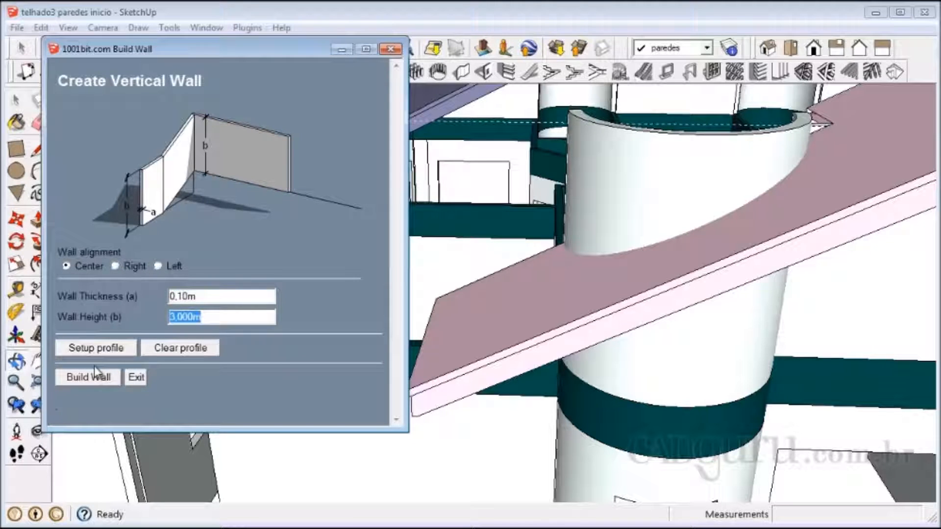
{"action": "left_click", "coordinate": [115, 266]}
{"action": "left_click", "coordinate": [158, 267]}
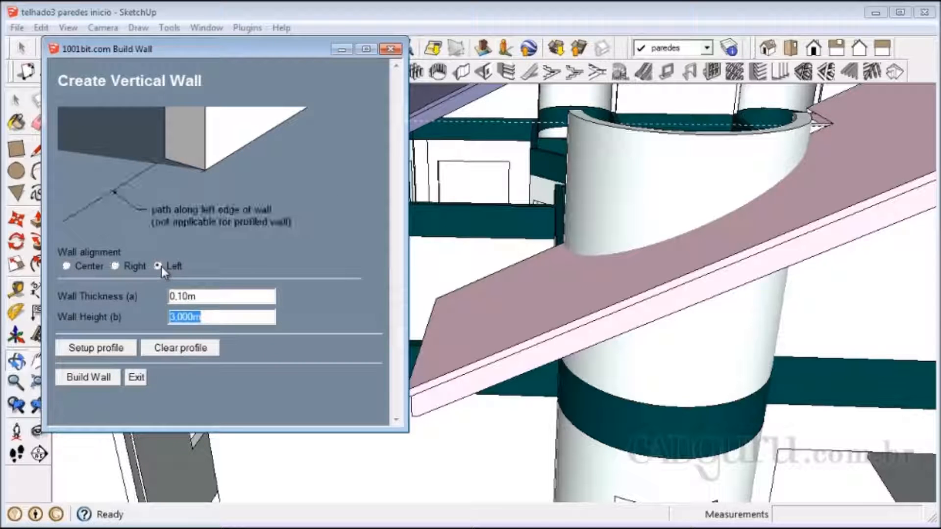
{"action": "left_click", "coordinate": [88, 378]}
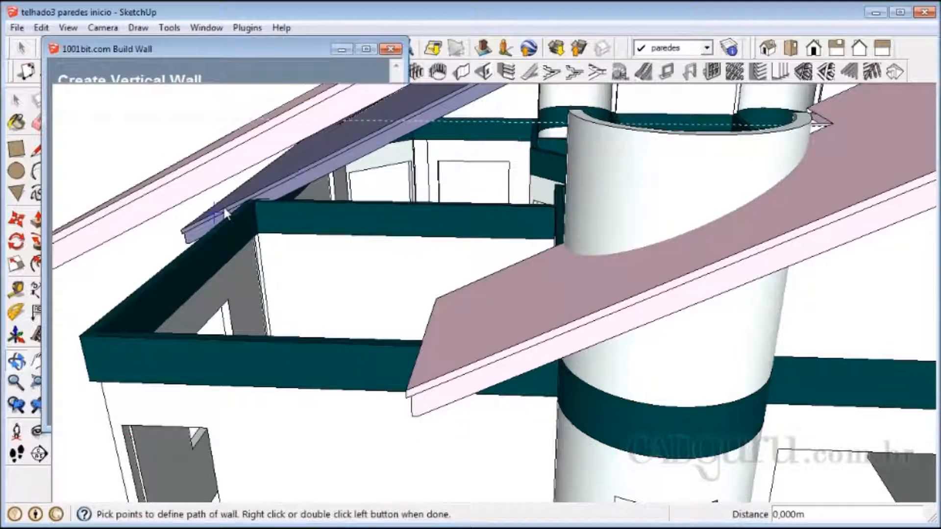
Try to build the left-aligned wall on the dark green beams from the corner room's back corner, around its front corner, to the round tower
{"action": "scroll", "coordinate": [249, 201], "scroll_direction": "up", "scroll_amount": 5}
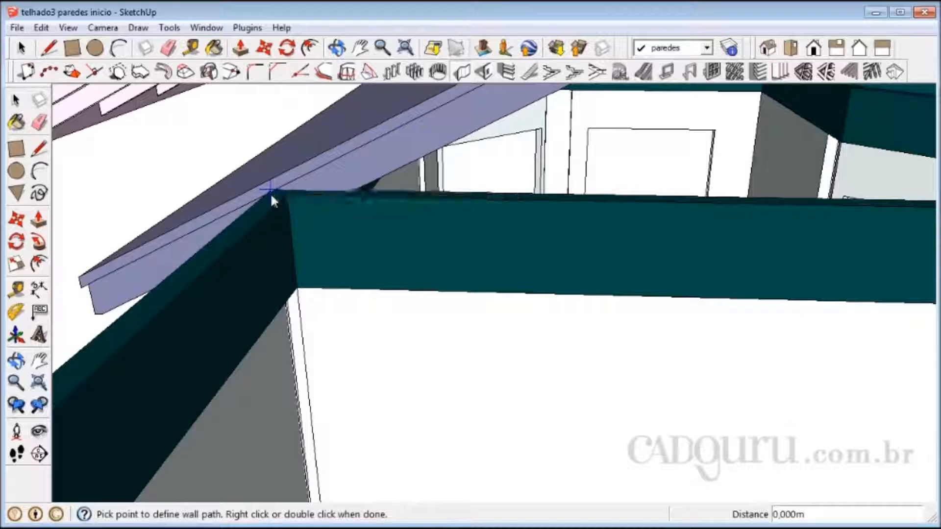
{"action": "left_click", "coordinate": [268, 192]}
{"action": "scroll", "coordinate": [354, 185], "scroll_direction": "down", "scroll_amount": 2}
{"action": "scroll", "coordinate": [353, 184], "scroll_direction": "down", "scroll_amount": 3}
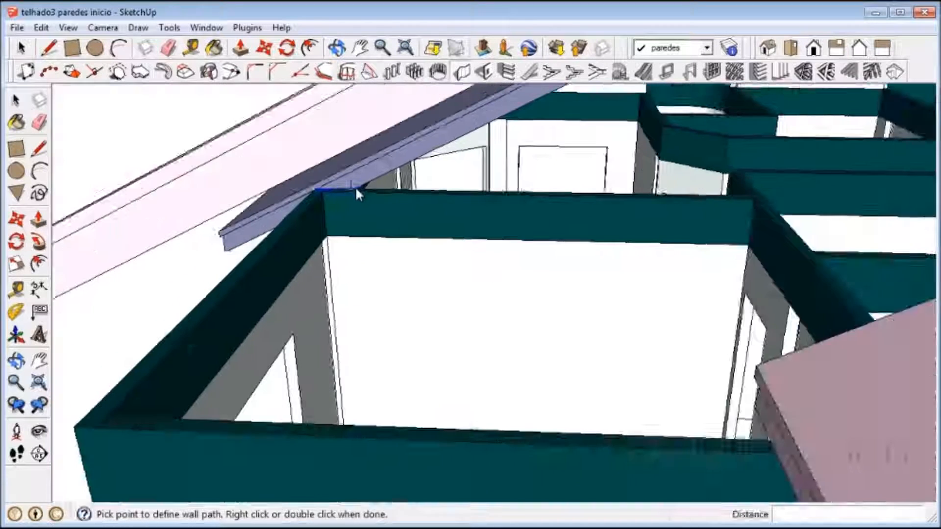
{"action": "left_click", "coordinate": [183, 337]}
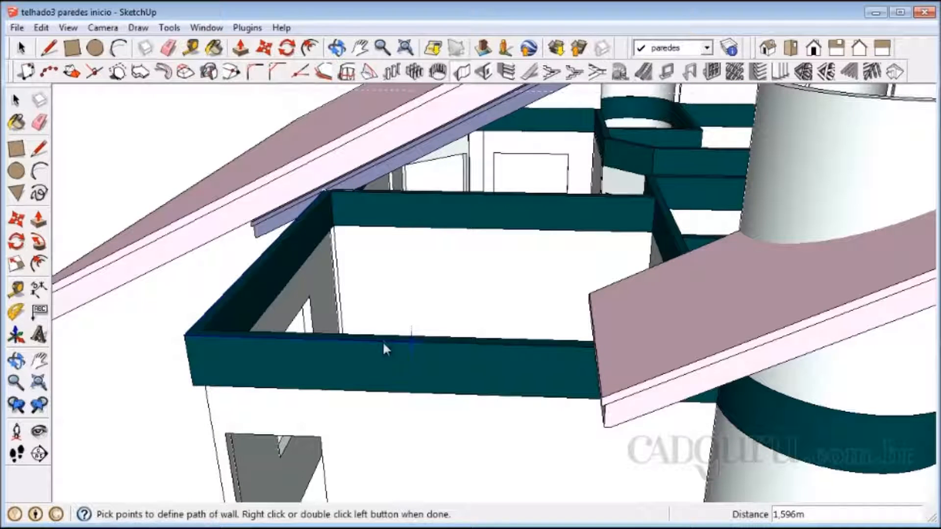
{"action": "middle_click_drag", "start_coordinate": [235, 370], "coordinate": [873, 196]}
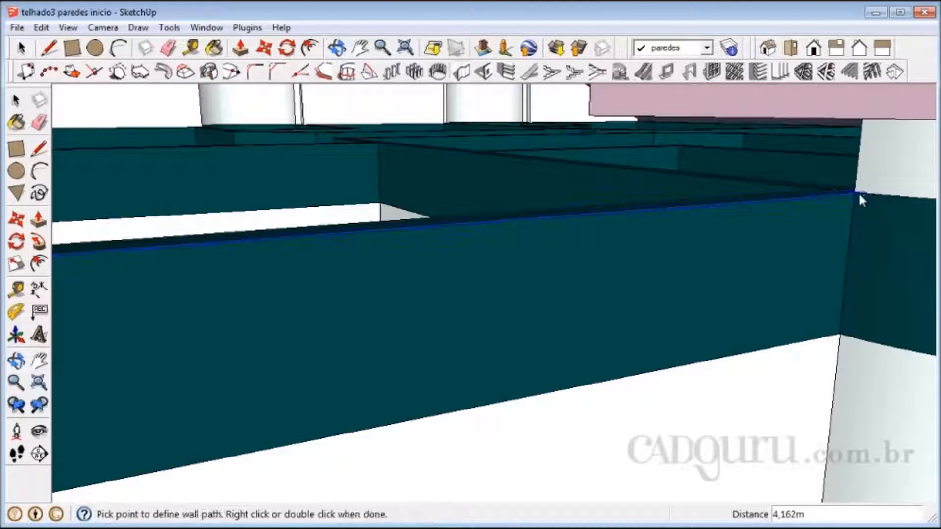
{"action": "double_click", "coordinate": [857, 194]}
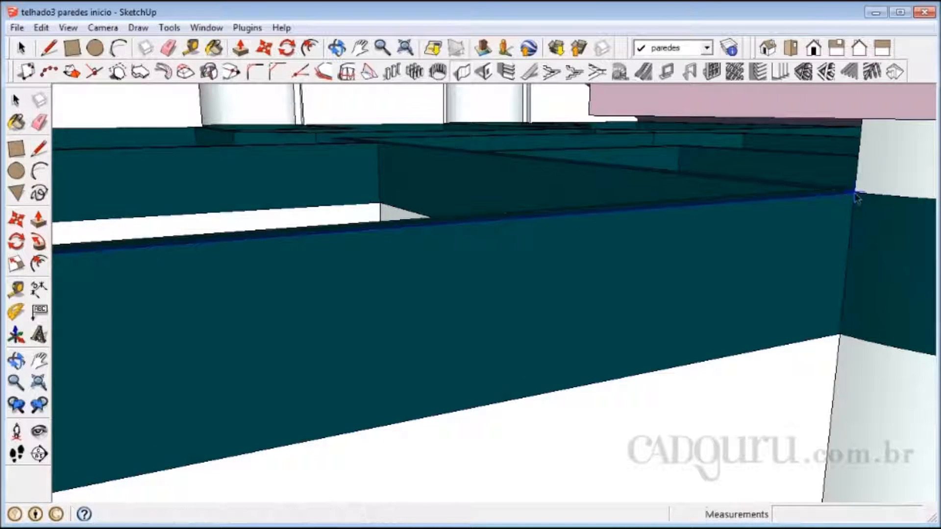
Inspect the new L-shaped wall passing through the pink roof and delete it
{"action": "scroll", "coordinate": [636, 402], "scroll_direction": "down", "scroll_amount": 10}
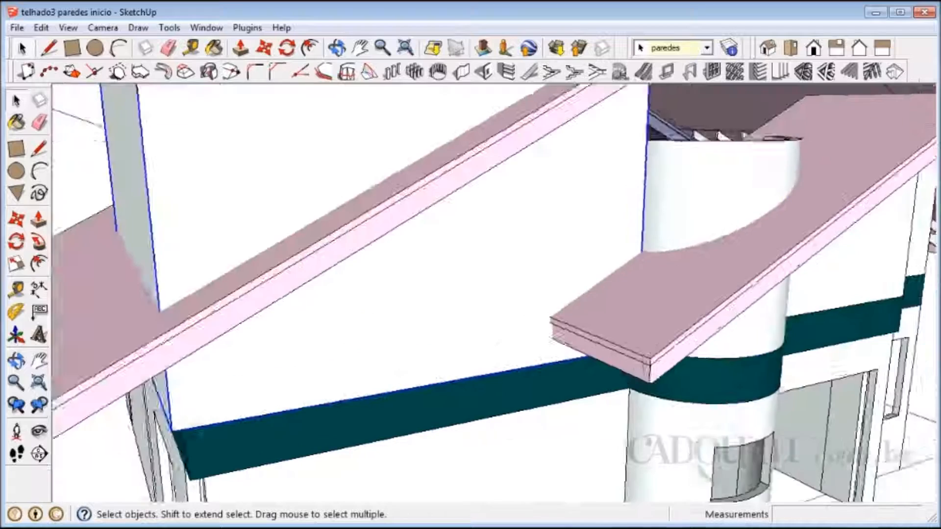
{"action": "scroll", "coordinate": [333, 434], "scroll_direction": "up", "scroll_amount": 3}
{"action": "scroll", "coordinate": [372, 402], "scroll_direction": "down", "scroll_amount": 6}
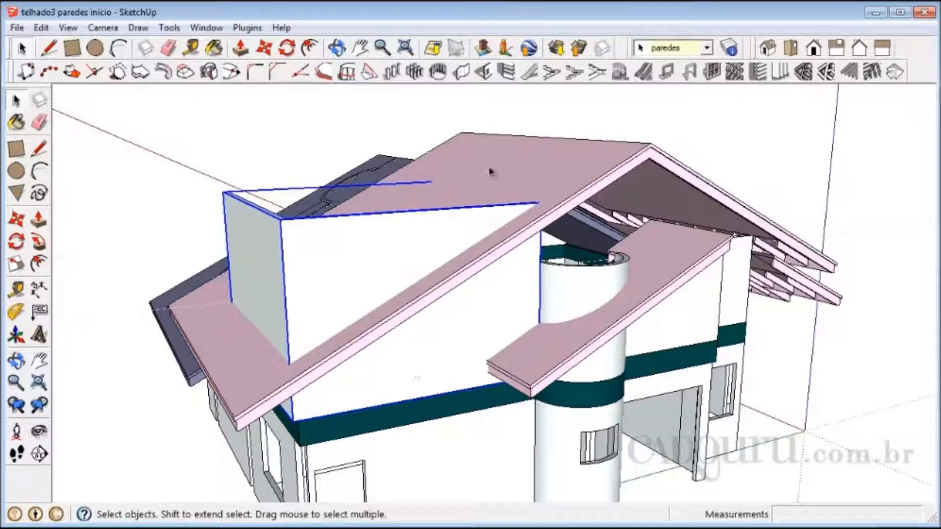
{"action": "key", "text": "Delete"}
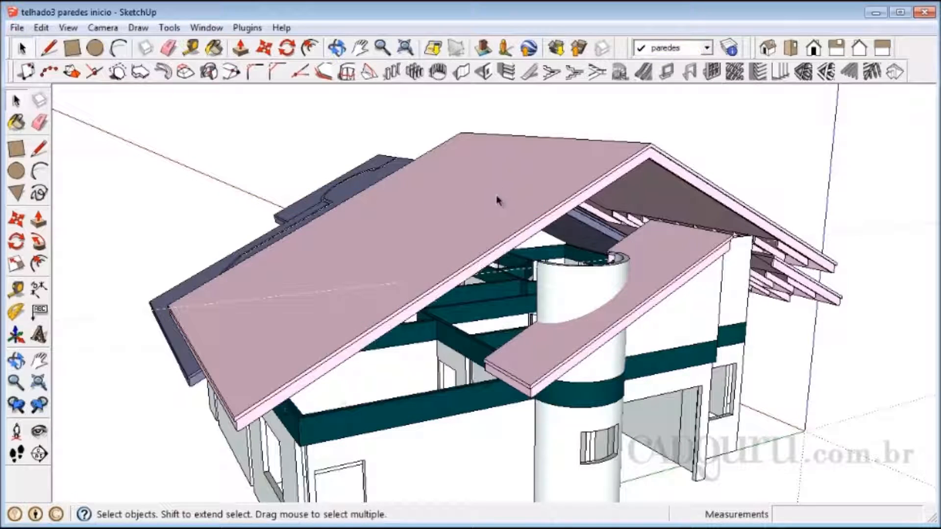
Set up a vertical wall with right alignment, 0.100 m thickness and 3.000 m height
{"action": "left_click", "coordinate": [467, 75]}
{"action": "left_click", "coordinate": [114, 266]}
{"action": "left_click", "coordinate": [84, 378]}
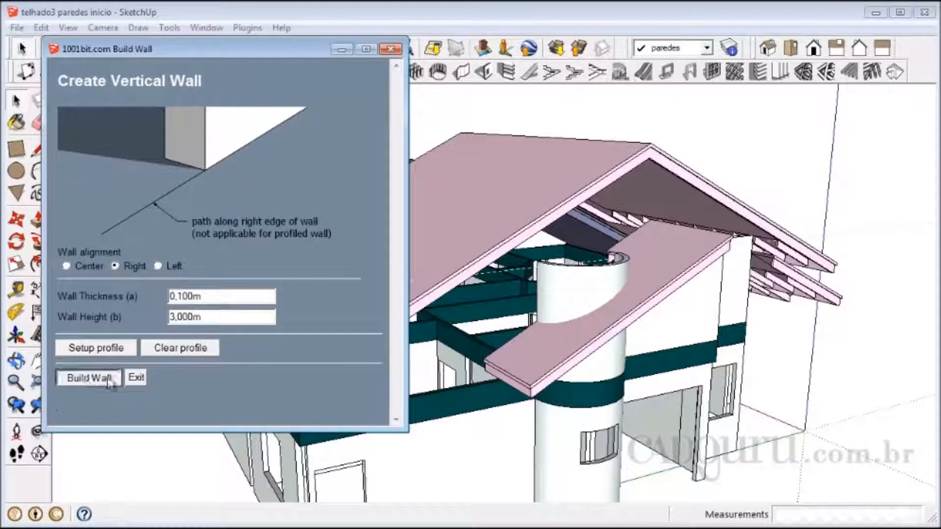
Trace the wall path along the side beam's outer edge from the corner room's back corner to its front corner
{"action": "middle_click_drag", "start_coordinate": [61, 325], "coordinate": [220, 317]}
{"action": "scroll", "coordinate": [213, 316], "scroll_direction": "up", "scroll_amount": 5}
{"action": "scroll", "coordinate": [213, 316], "scroll_direction": "up", "scroll_amount": 2}
{"action": "right_click", "coordinate": [214, 314]}
{"action": "left_click", "coordinate": [230, 319]}
{"action": "left_click", "coordinate": [218, 330]}
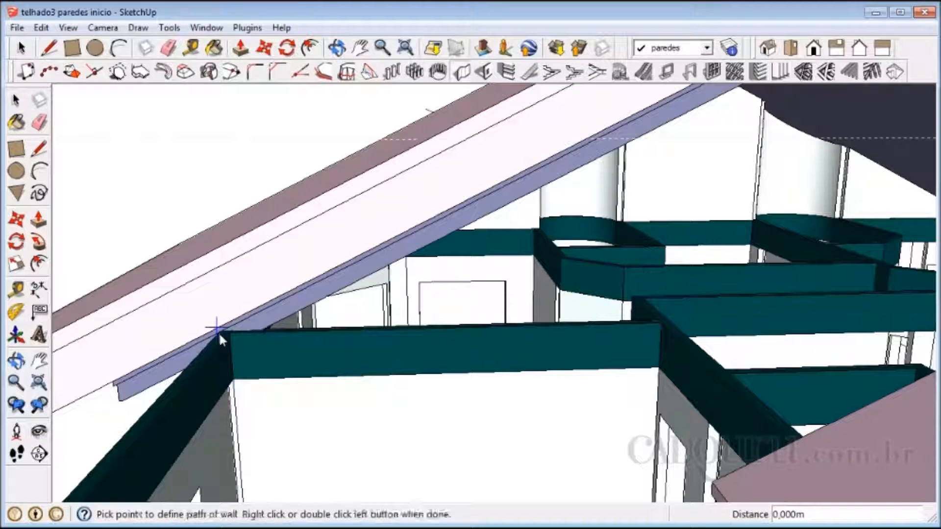
{"action": "scroll", "coordinate": [218, 332], "scroll_direction": "up", "scroll_amount": 3}
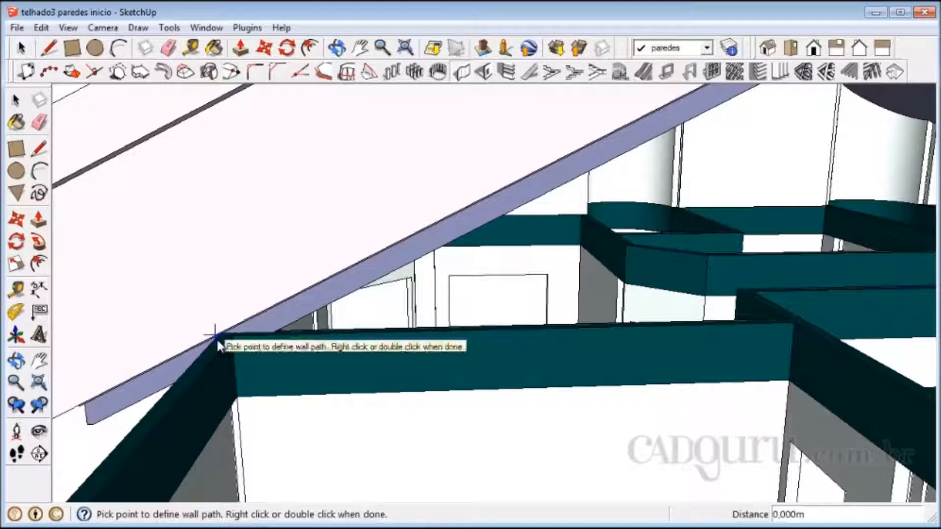
{"action": "left_click", "coordinate": [219, 335]}
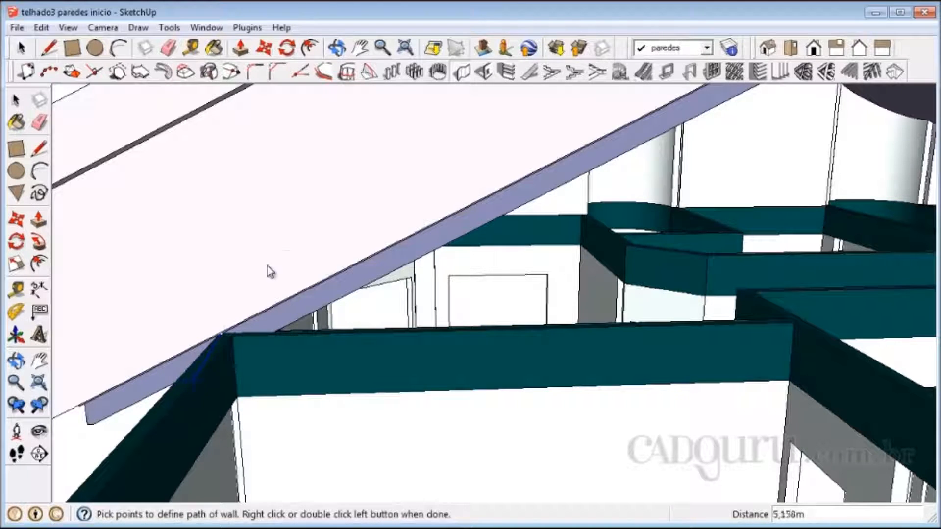
{"action": "scroll", "coordinate": [283, 255], "scroll_direction": "down", "scroll_amount": 2}
{"action": "scroll", "coordinate": [283, 255], "scroll_direction": "down", "scroll_amount": 3}
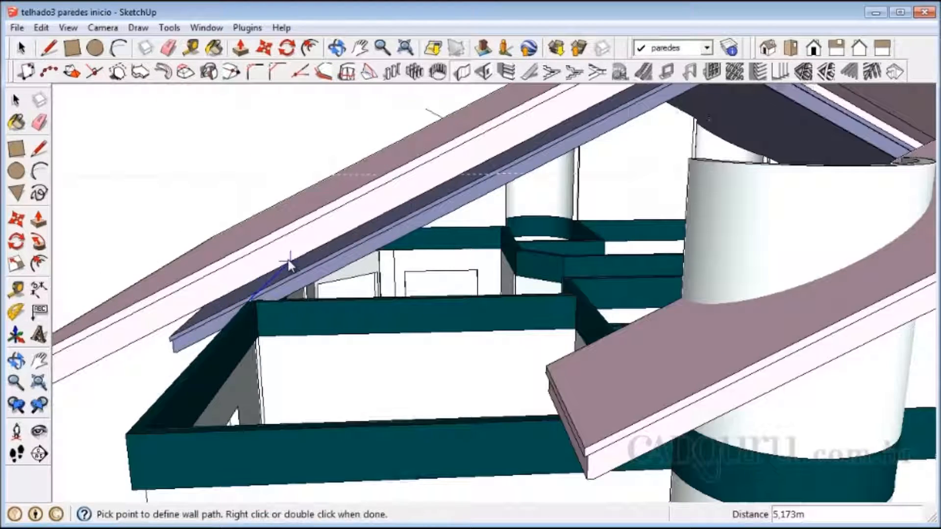
{"action": "left_click", "coordinate": [125, 436]}
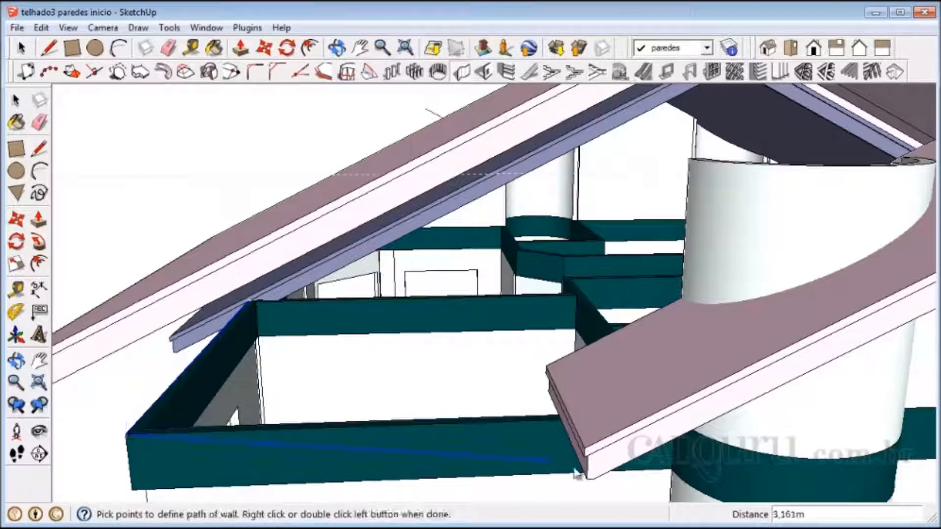
Extend the wall path along the front beam to the round tower and finish building the wall
{"action": "scroll", "coordinate": [610, 451], "scroll_direction": "up", "scroll_amount": 3}
{"action": "left_click", "coordinate": [16, 361]}
{"action": "left_click_drag", "start_coordinate": [426, 462], "coordinate": [804, 375]}
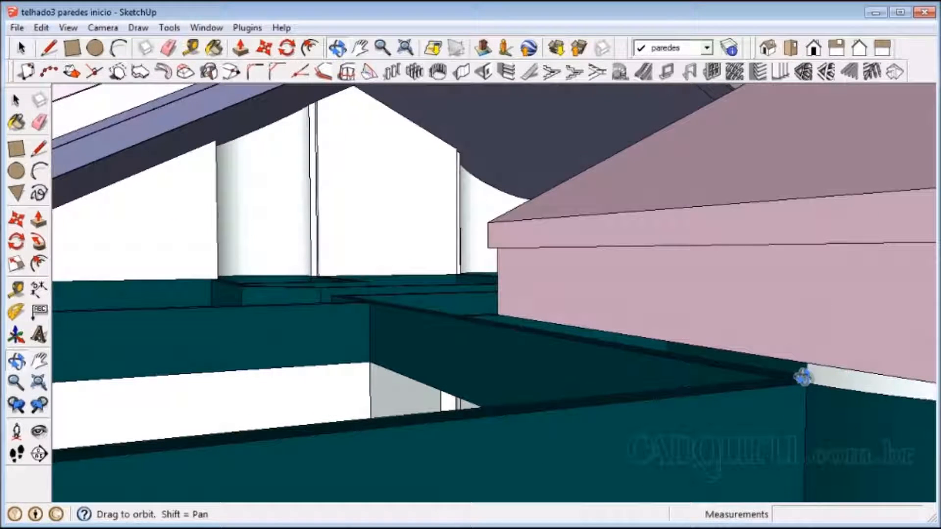
{"action": "right_click", "coordinate": [804, 375]}
{"action": "left_click", "coordinate": [813, 383]}
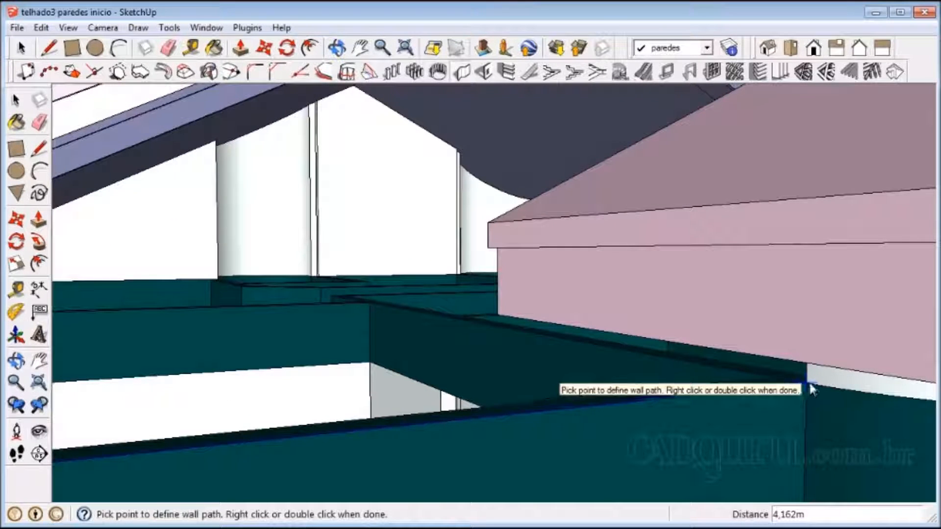
{"action": "double_click", "coordinate": [807, 382]}
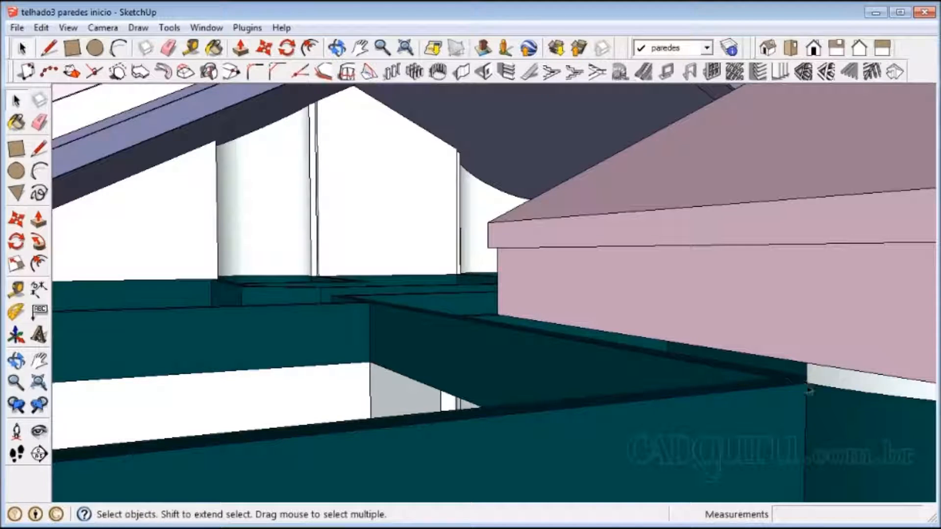
{"action": "scroll", "coordinate": [808, 385], "scroll_direction": "down", "scroll_amount": 3}
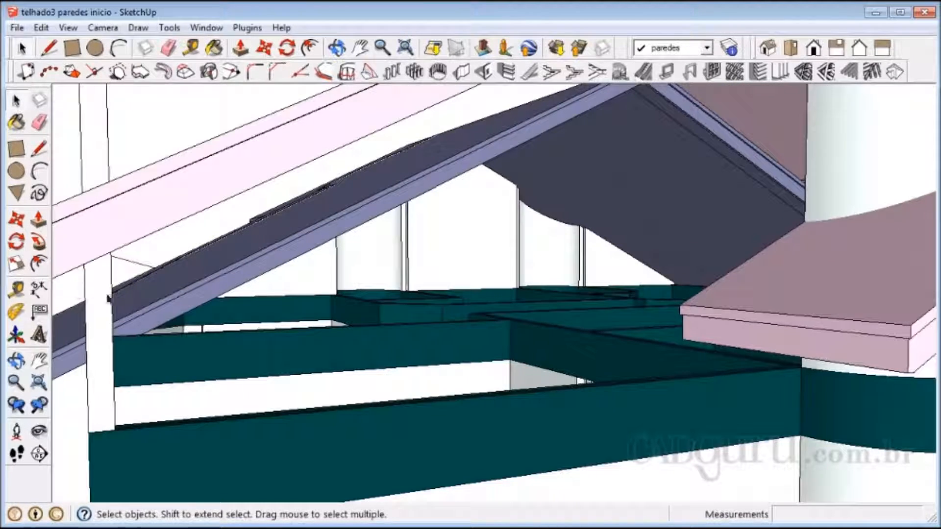
Build another vertical wall about 4.06 m long on the front beam, from the new side wall to the round tower
{"action": "scroll", "coordinate": [374, 382], "scroll_direction": "down", "scroll_amount": 5}
{"action": "scroll", "coordinate": [195, 322], "scroll_direction": "up", "scroll_amount": 3}
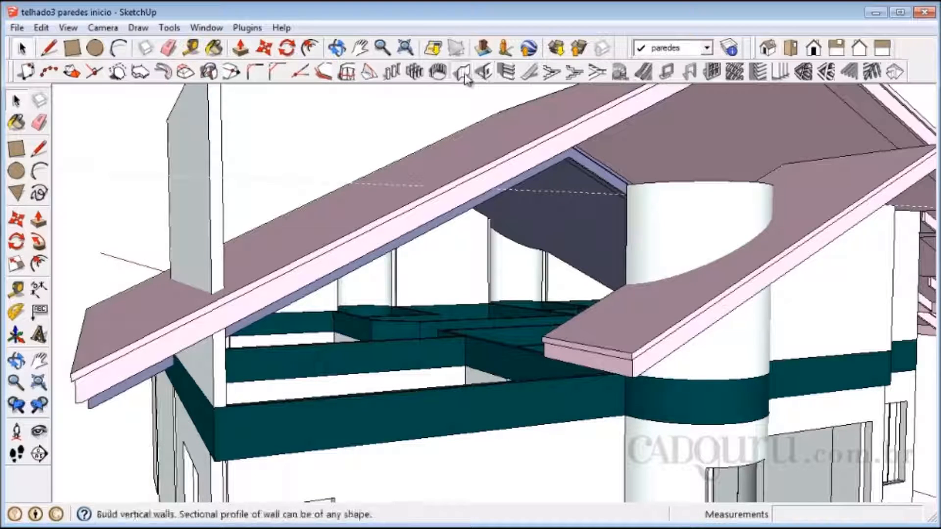
{"action": "left_click", "coordinate": [484, 73]}
{"action": "left_click", "coordinate": [104, 380]}
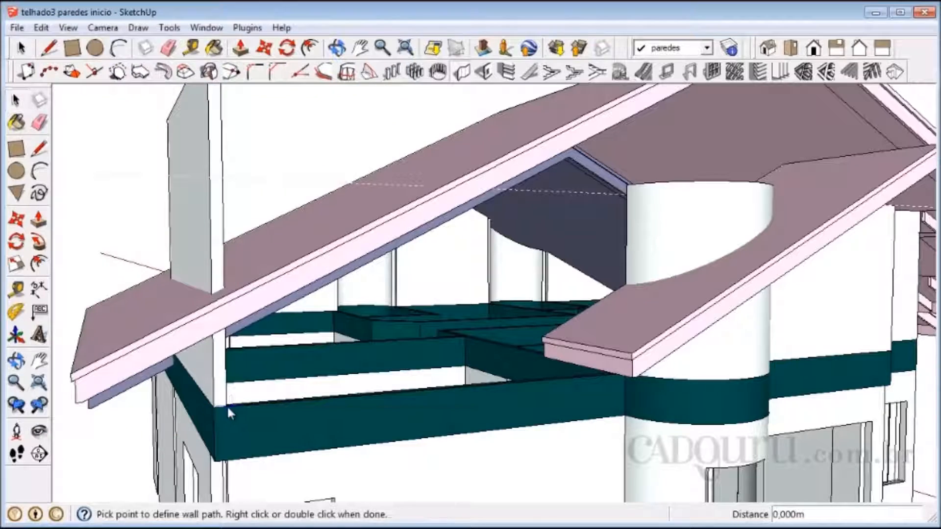
{"action": "left_click", "coordinate": [227, 405]}
{"action": "scroll", "coordinate": [469, 383], "scroll_direction": "up", "scroll_amount": 5}
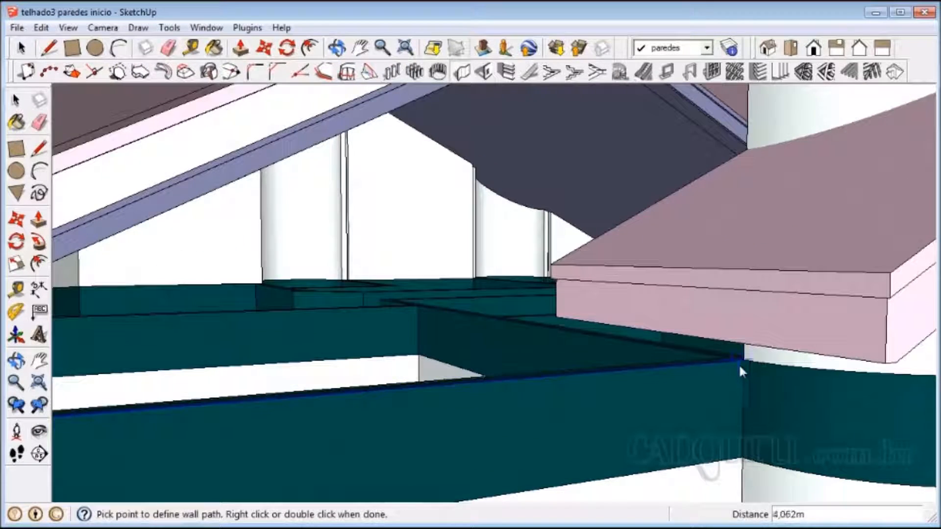
{"action": "double_click", "coordinate": [741, 361]}
{"action": "scroll", "coordinate": [483, 397], "scroll_direction": "down", "scroll_amount": 8}
{"action": "scroll", "coordinate": [455, 388], "scroll_direction": "down", "scroll_amount": 3}
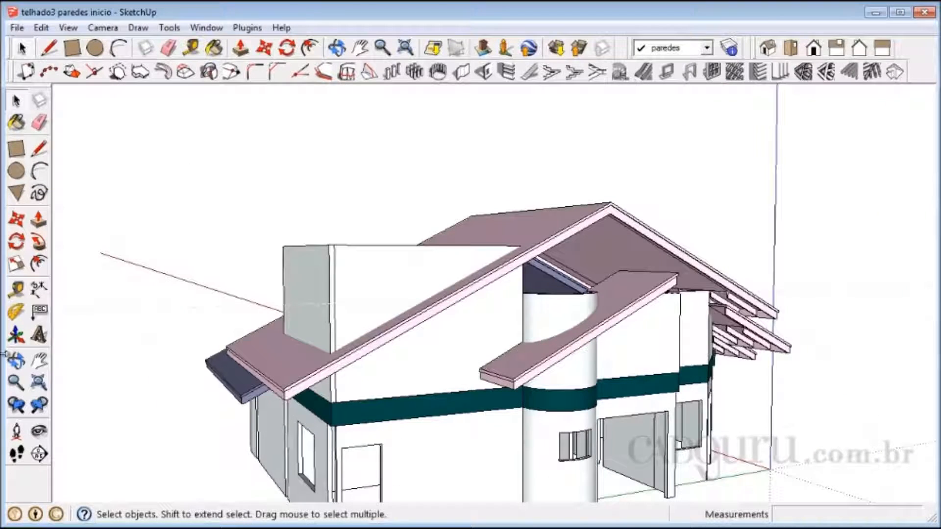
Raise the top of the front walls between the round tower and the angled corner by about 2.11 m, above the roof ridge
{"action": "left_click", "coordinate": [16, 361]}
{"action": "left_click_drag", "start_coordinate": [134, 340], "coordinate": [422, 365]}
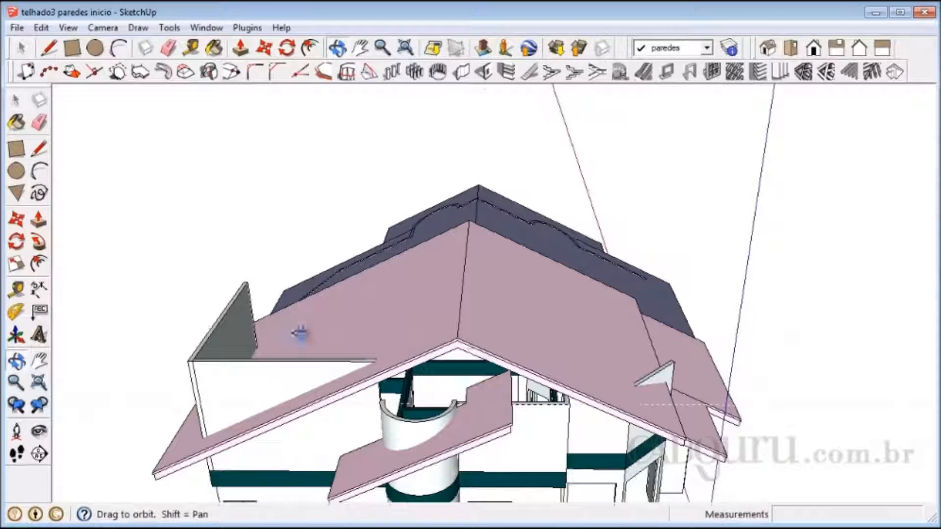
{"action": "left_click_drag", "start_coordinate": [571, 433], "coordinate": [684, 319]}
{"action": "right_click", "coordinate": [683, 312]}
{"action": "left_click", "coordinate": [701, 315]}
{"action": "left_click", "coordinate": [679, 316]}
{"action": "scroll", "coordinate": [682, 333], "scroll_direction": "up", "scroll_amount": 5}
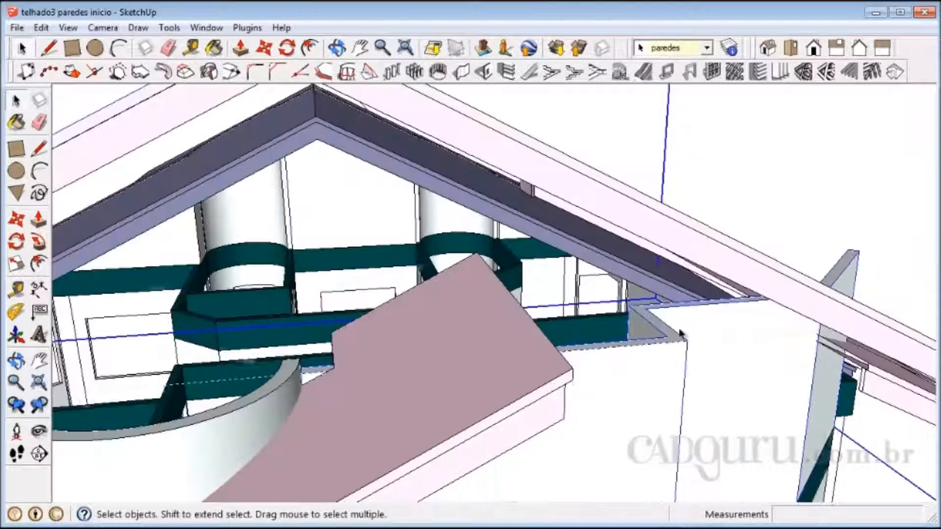
{"action": "double_click", "coordinate": [676, 343]}
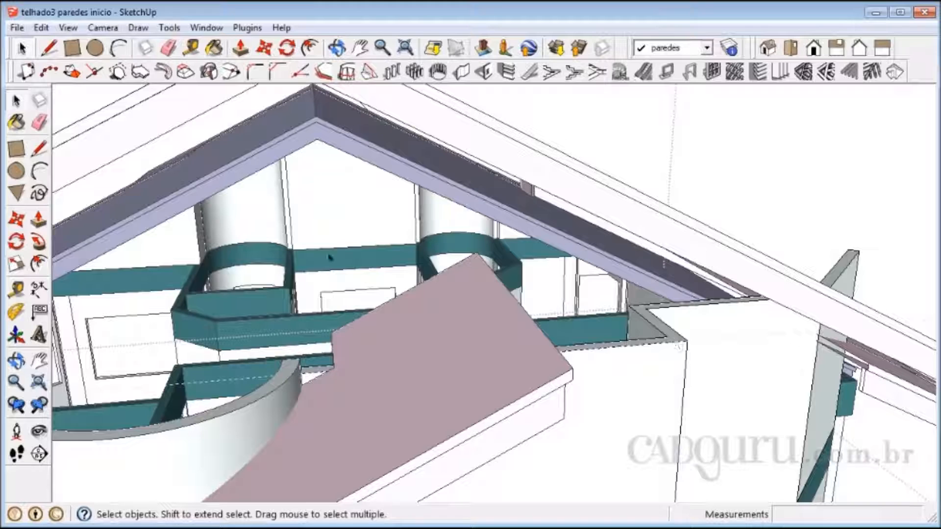
{"action": "left_click", "coordinate": [39, 220]}
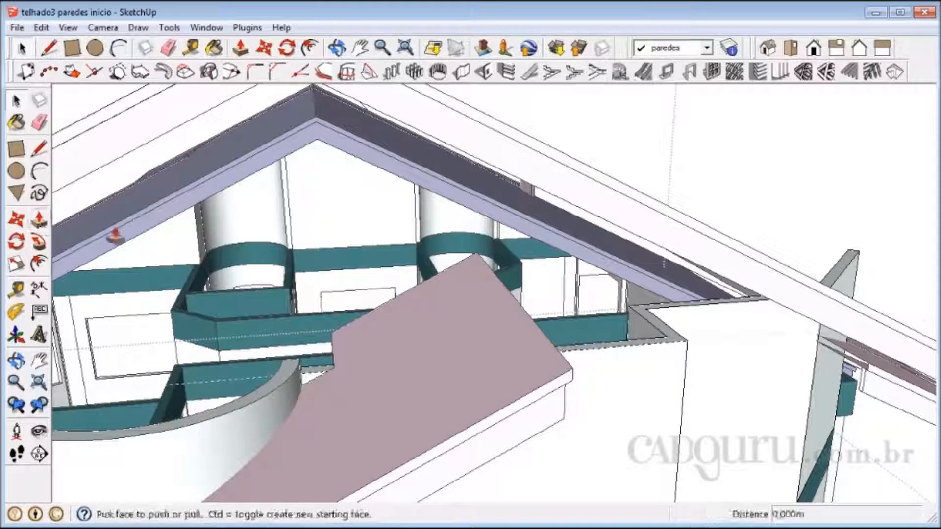
{"action": "left_click", "coordinate": [672, 336]}
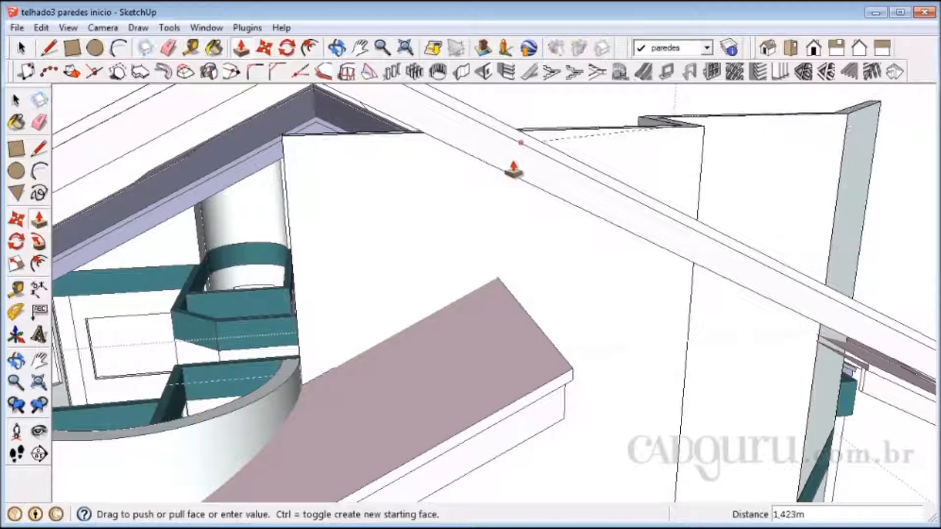
{"action": "scroll", "coordinate": [493, 226], "scroll_direction": "down", "scroll_amount": 3}
{"action": "scroll", "coordinate": [493, 227], "scroll_direction": "down", "scroll_amount": 3}
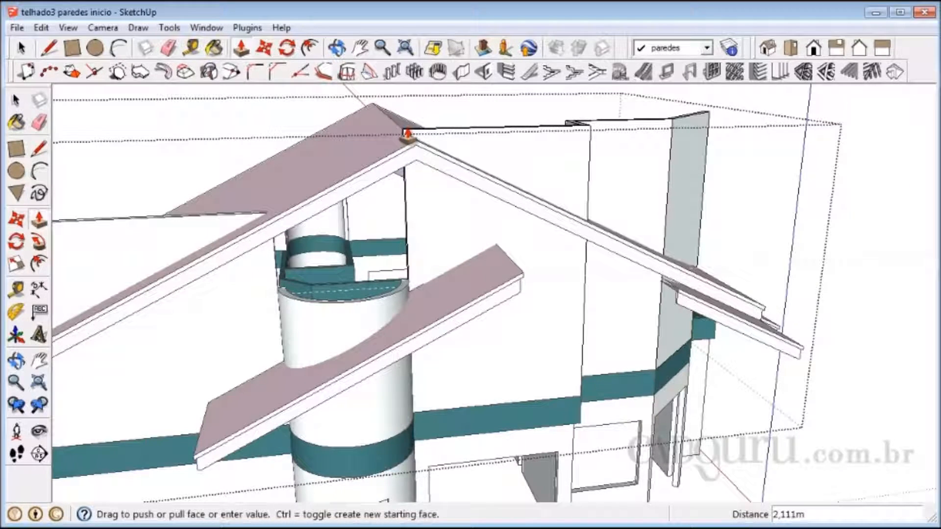
{"action": "left_click", "coordinate": [408, 134]}
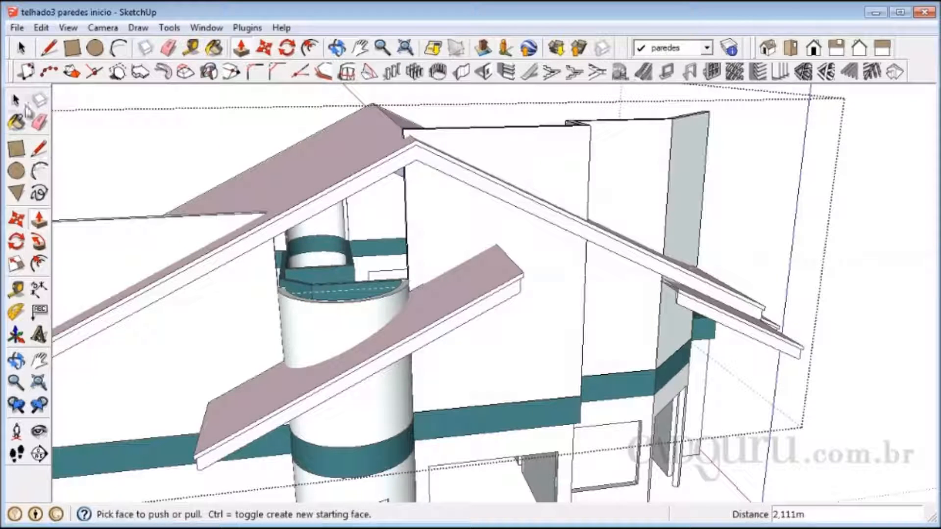
{"action": "left_click", "coordinate": [16, 101]}
Extend the end face of the other front wall behind the round tower until it meets the raised wall
{"action": "scroll", "coordinate": [430, 230], "scroll_direction": "down", "scroll_amount": 5}
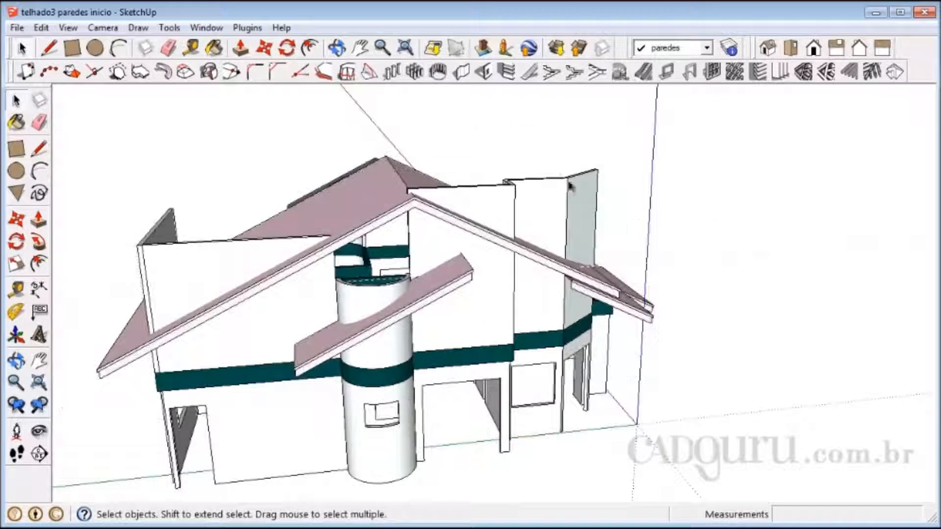
{"action": "left_click", "coordinate": [15, 362]}
{"action": "left_click_drag", "start_coordinate": [413, 288], "coordinate": [310, 321]}
{"action": "scroll", "coordinate": [294, 333], "scroll_direction": "up", "scroll_amount": 5}
{"action": "scroll", "coordinate": [273, 338], "scroll_direction": "up", "scroll_amount": 2}
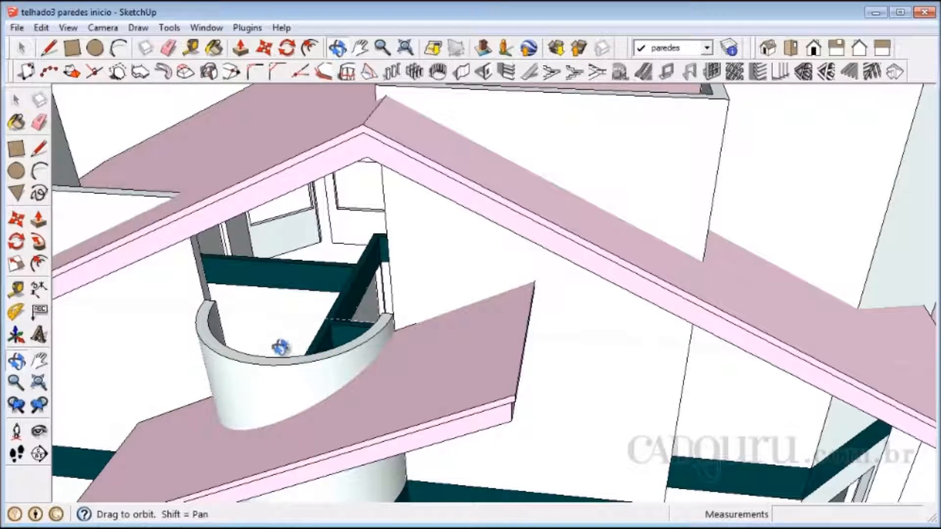
{"action": "left_click_drag", "start_coordinate": [247, 252], "coordinate": [189, 259]}
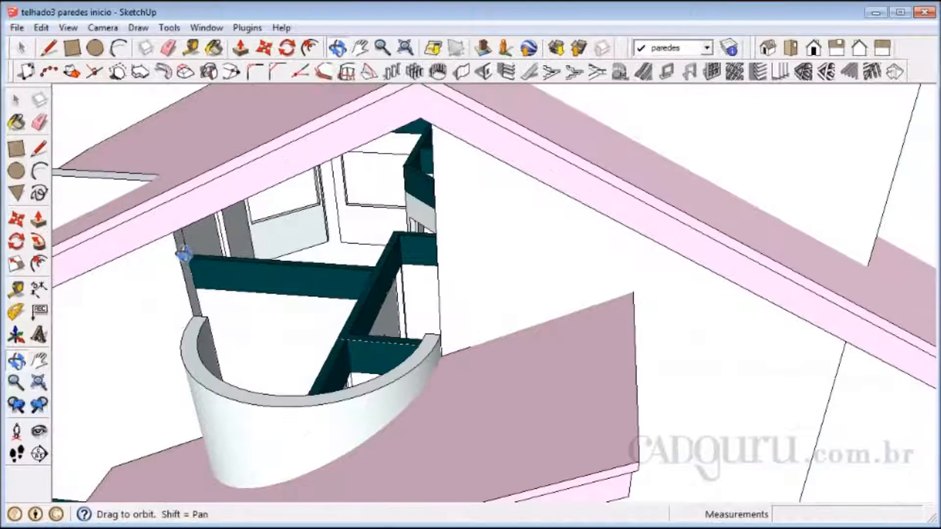
{"action": "left_click", "coordinate": [16, 101]}
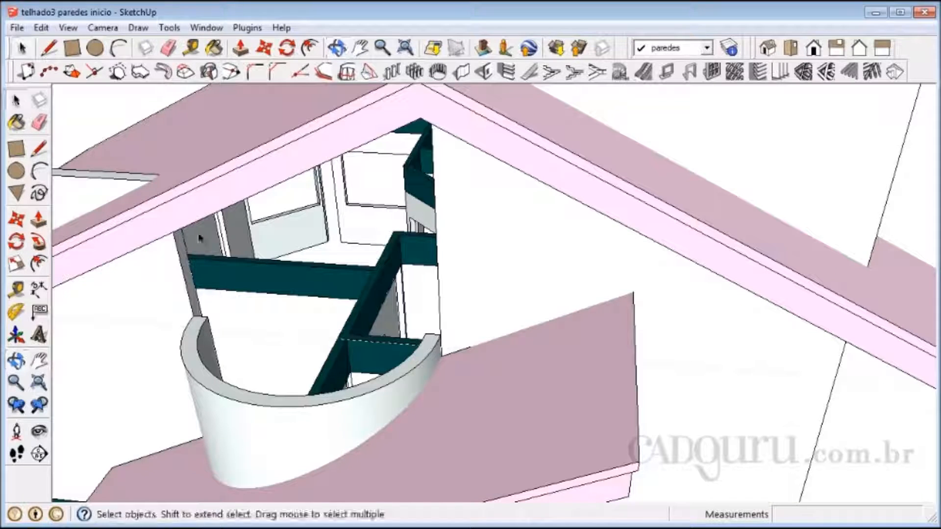
{"action": "left_click", "coordinate": [185, 260]}
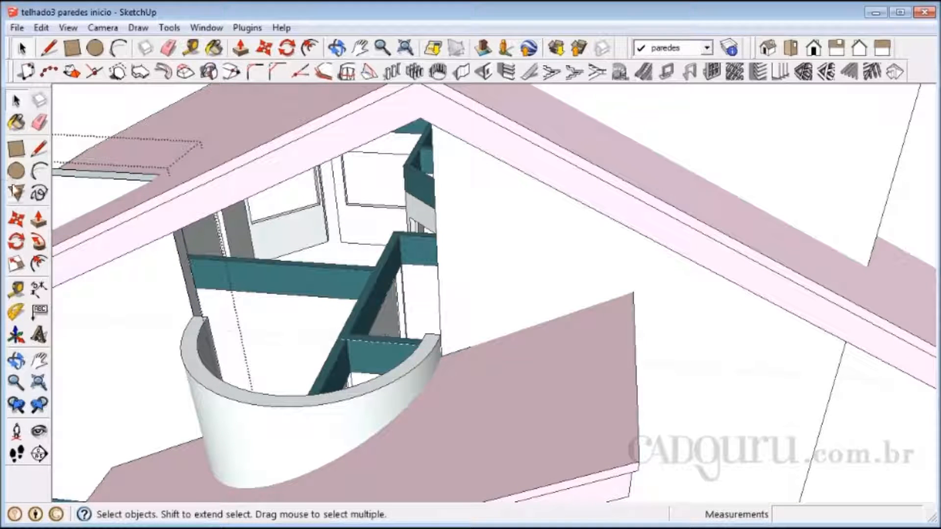
{"action": "left_click", "coordinate": [39, 219]}
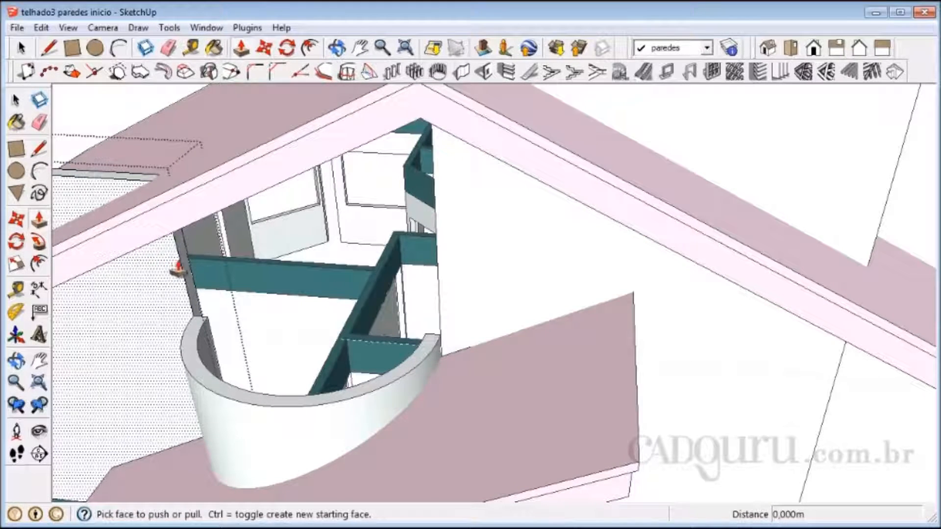
{"action": "left_click_drag", "start_coordinate": [206, 275], "coordinate": [431, 275]}
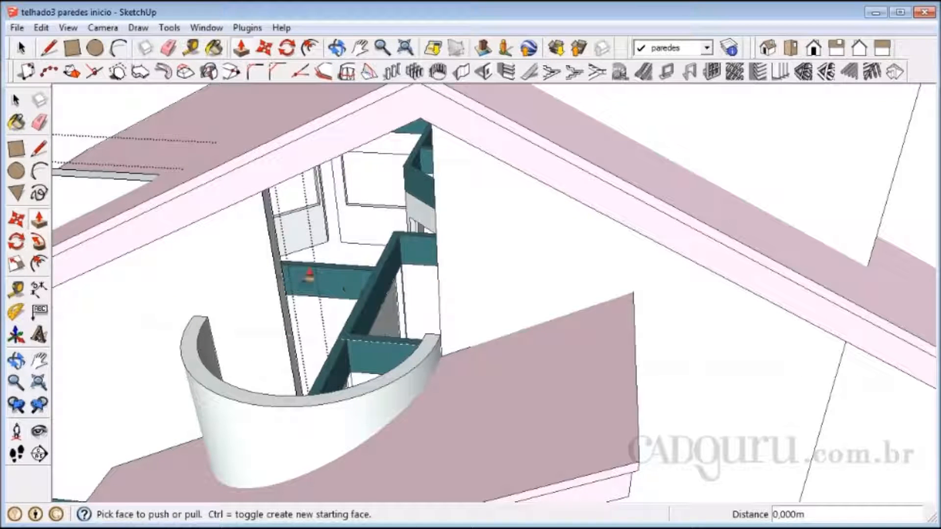
{"action": "left_click", "coordinate": [275, 271]}
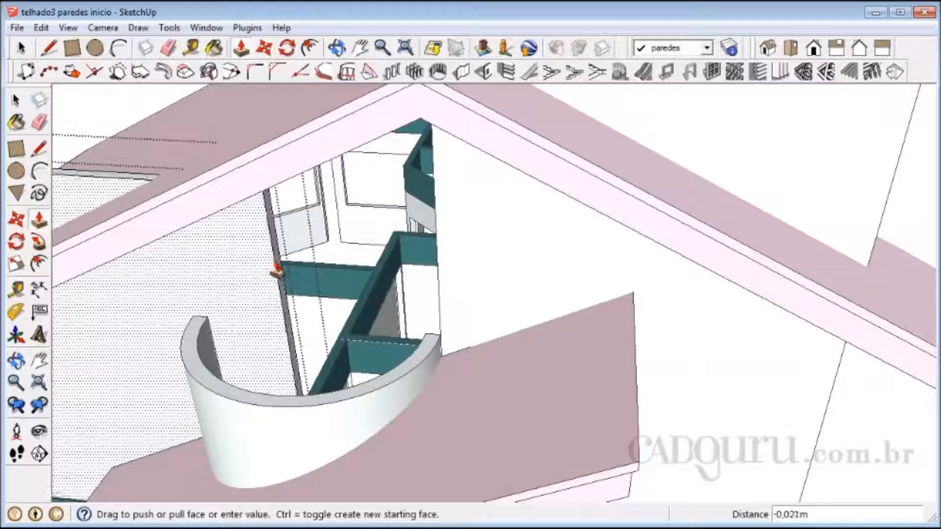
{"action": "left_click", "coordinate": [277, 268]}
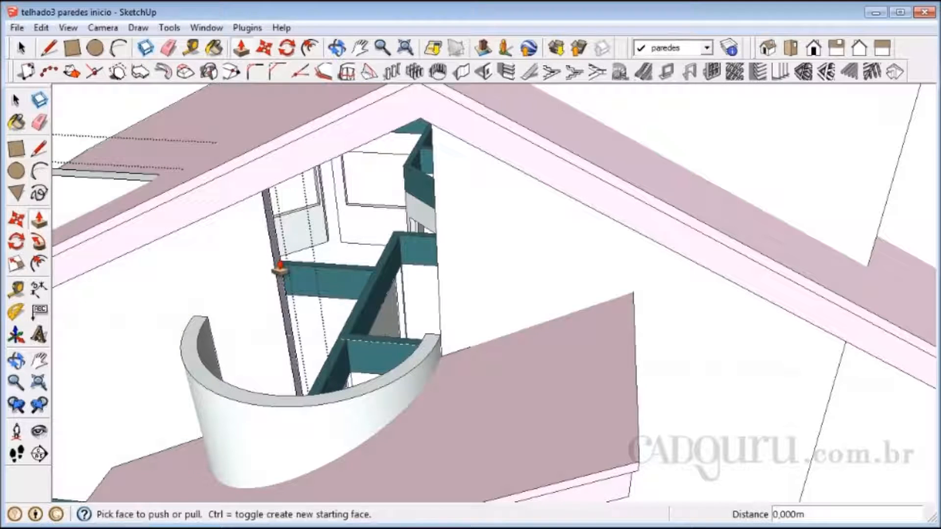
{"action": "left_click", "coordinate": [277, 268]}
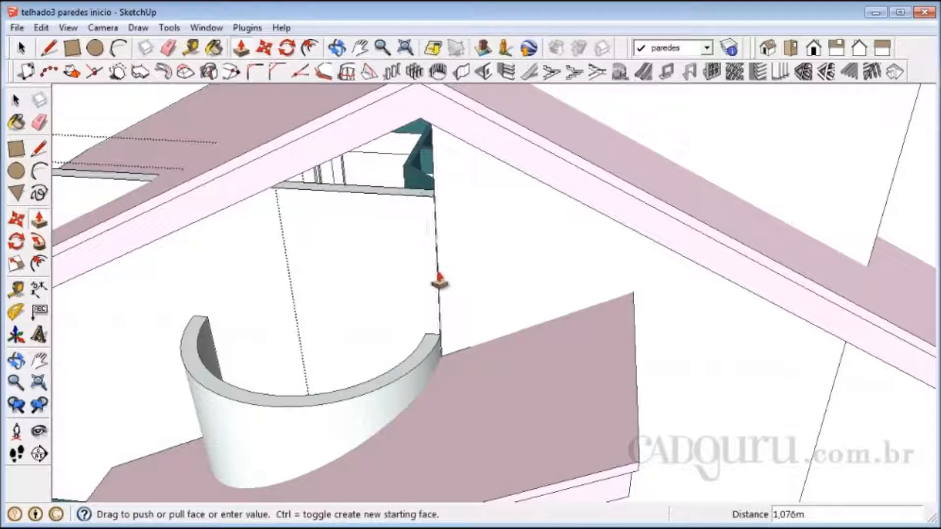
{"action": "left_click", "coordinate": [432, 150]}
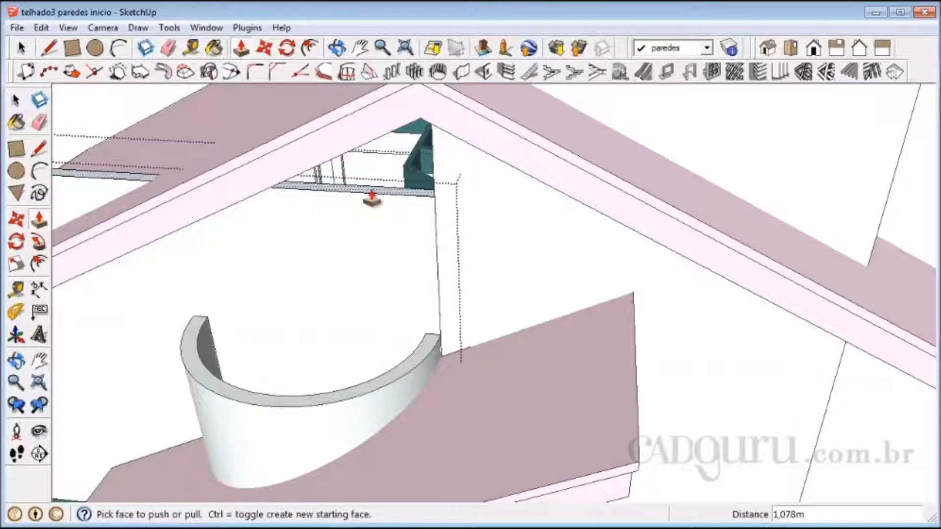
Raise the top of the extended front wall by about 1.01 m, above the gable's ridge
{"action": "left_click", "coordinate": [371, 198]}
{"action": "scroll", "coordinate": [380, 204], "scroll_direction": "down", "scroll_amount": 4}
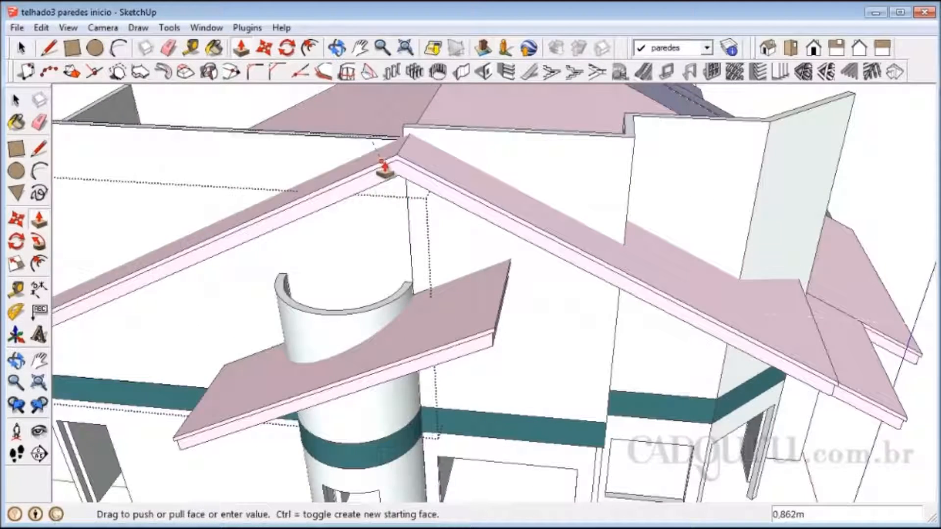
{"action": "left_click", "coordinate": [405, 144]}
{"action": "scroll", "coordinate": [563, 231], "scroll_direction": "down", "scroll_amount": 3}
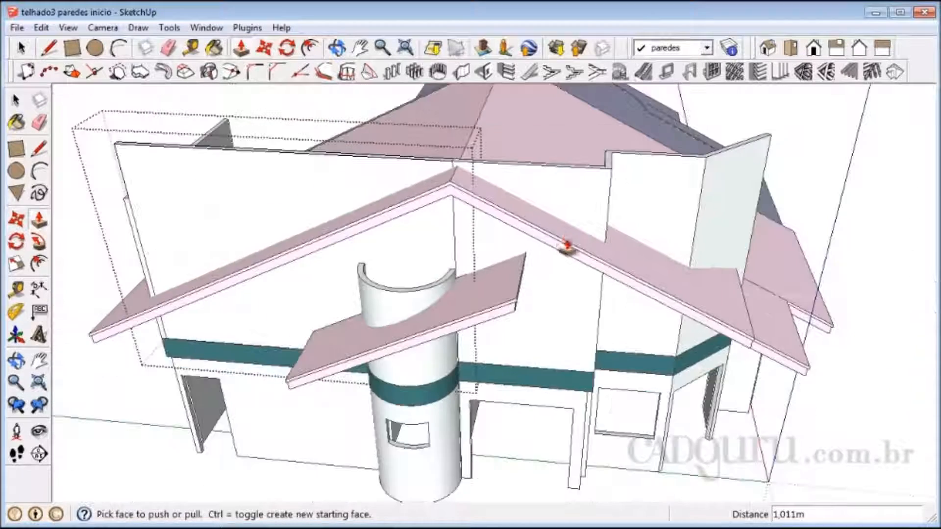
{"action": "scroll", "coordinate": [566, 248], "scroll_direction": "down", "scroll_amount": 2}
{"action": "left_click", "coordinate": [15, 361]}
{"action": "left_click_drag", "start_coordinate": [177, 397], "coordinate": [219, 399]}
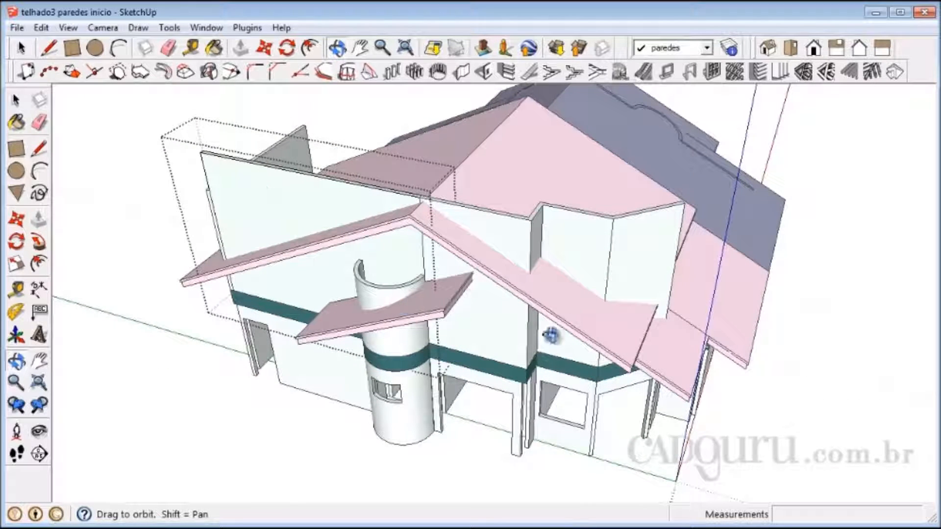
{"action": "left_click", "coordinate": [13, 102]}
{"action": "left_click", "coordinate": [13, 102]}
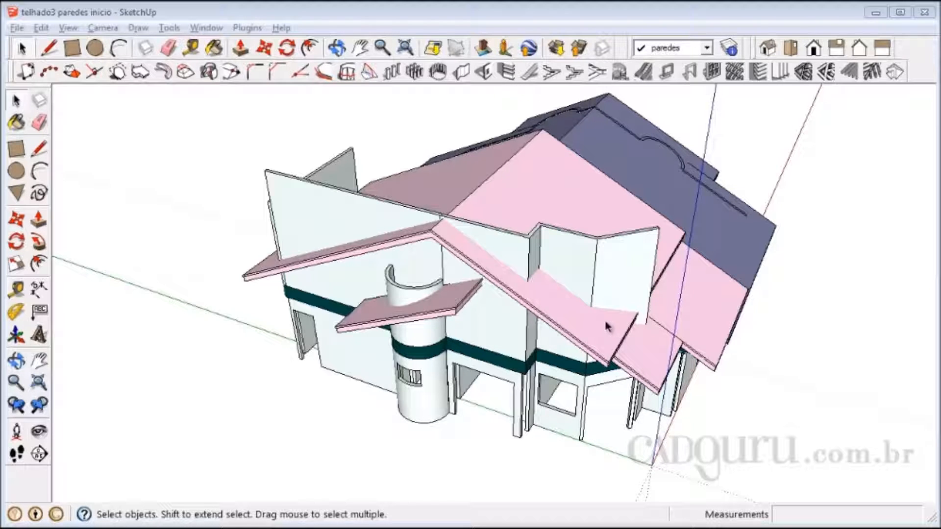
{"action": "left_click", "coordinate": [633, 264]}
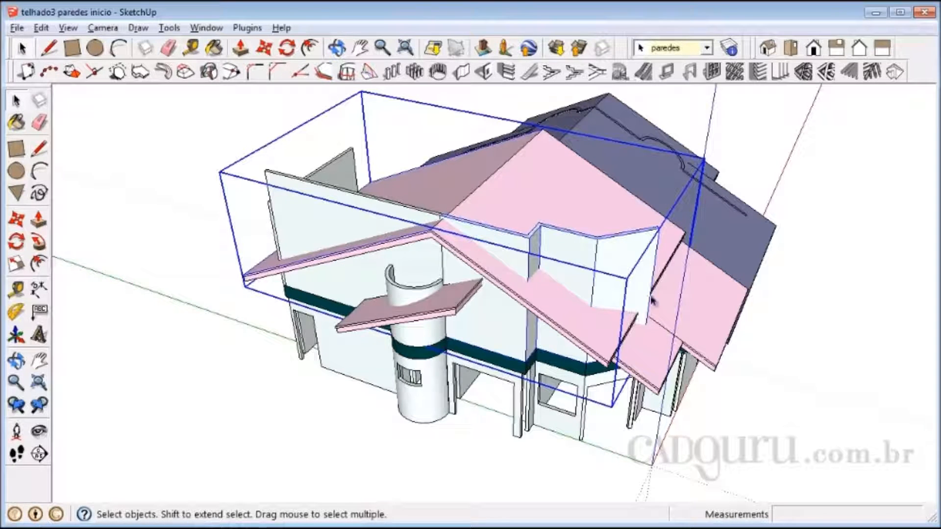
{"action": "left_click", "coordinate": [585, 203]}
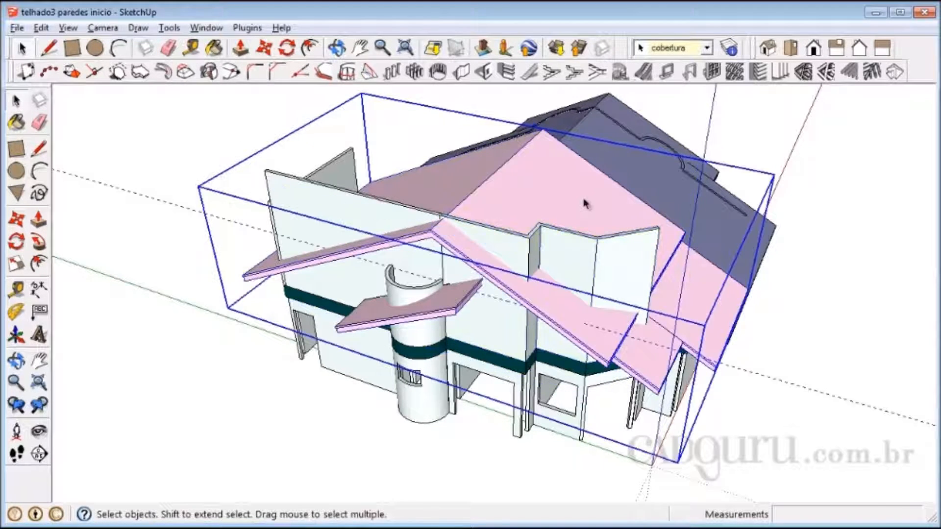
{"action": "left_click", "coordinate": [528, 248]}
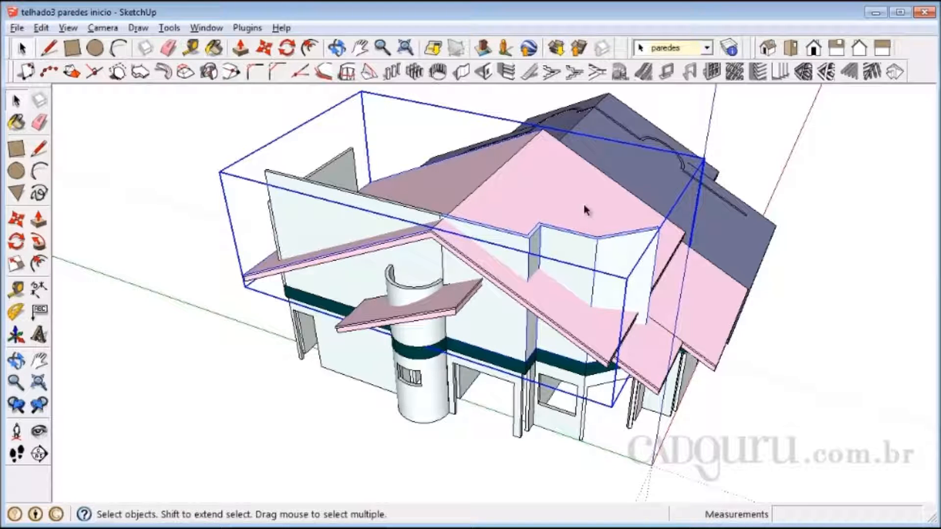
{"action": "left_click", "coordinate": [853, 217]}
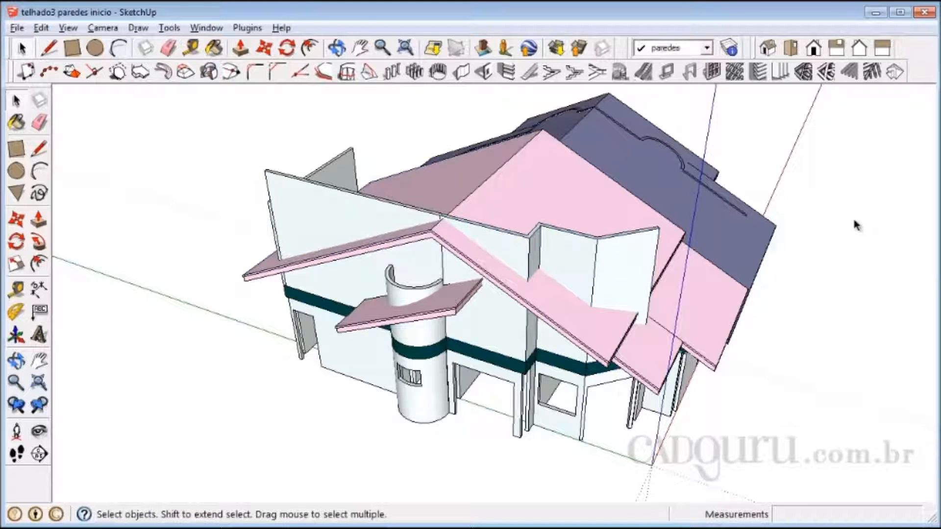
Copy the upper faces of the front gabled roof's two slopes from inside the nested roof groups, and close the groups
{"action": "scroll", "coordinate": [773, 167], "scroll_direction": "up", "scroll_amount": 5}
{"action": "scroll", "coordinate": [775, 169], "scroll_direction": "down", "scroll_amount": 5}
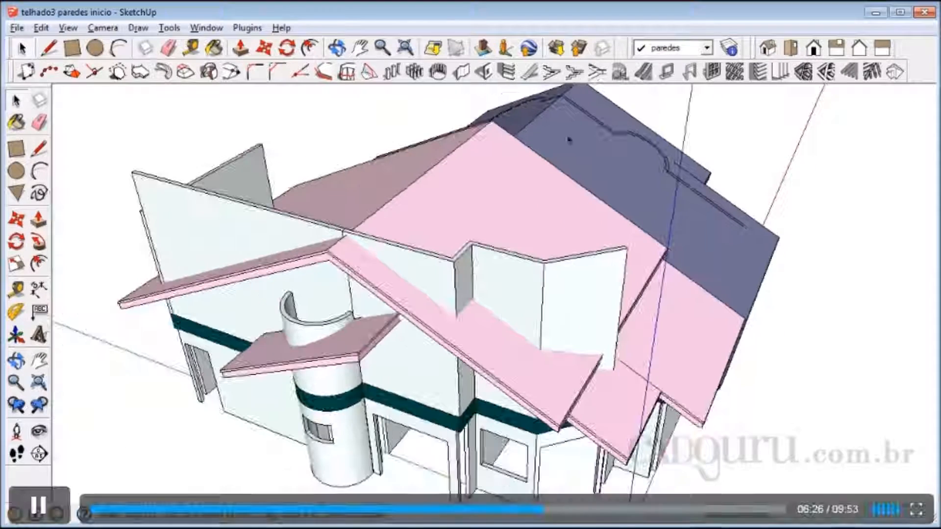
{"action": "left_click", "coordinate": [493, 208]}
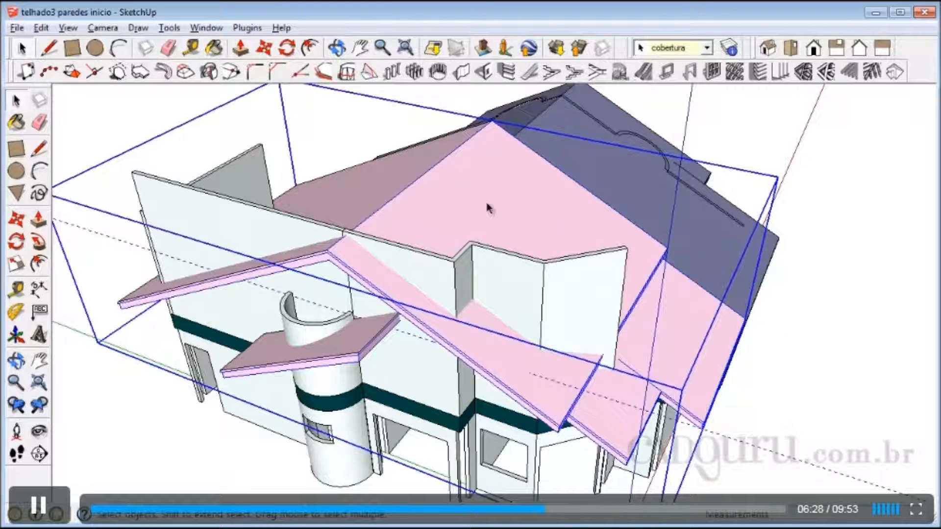
{"action": "double_click", "coordinate": [486, 202]}
{"action": "left_click", "coordinate": [486, 203]}
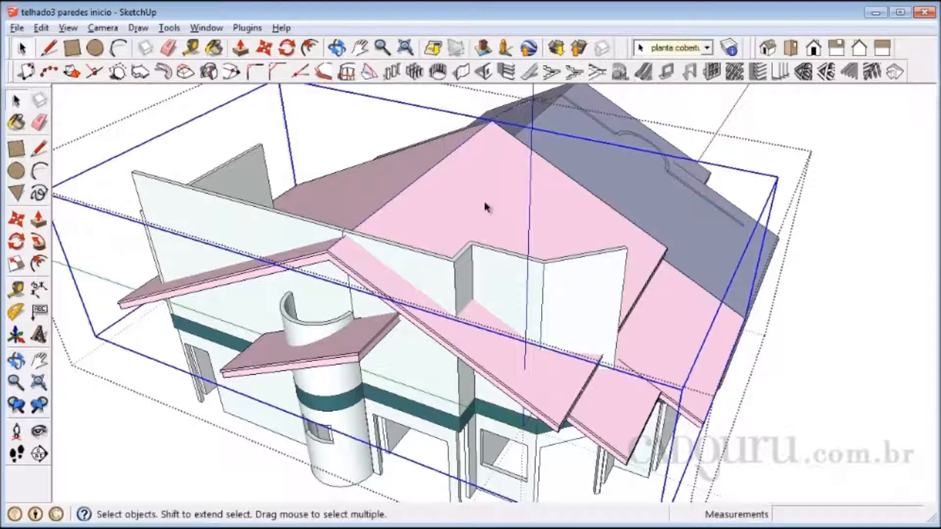
{"action": "double_click", "coordinate": [481, 204]}
{"action": "left_click", "coordinate": [481, 209]}
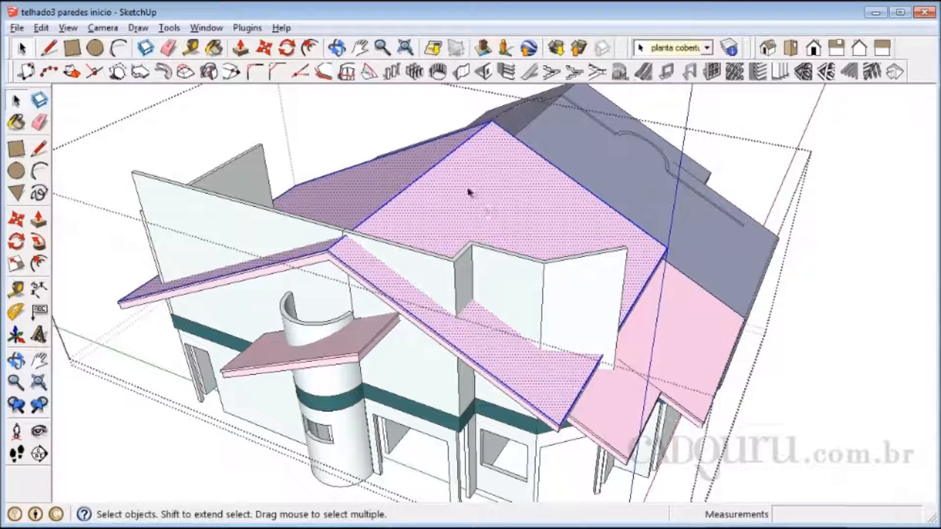
{"action": "left_click", "coordinate": [855, 306]}
{"action": "left_click", "coordinate": [857, 305]}
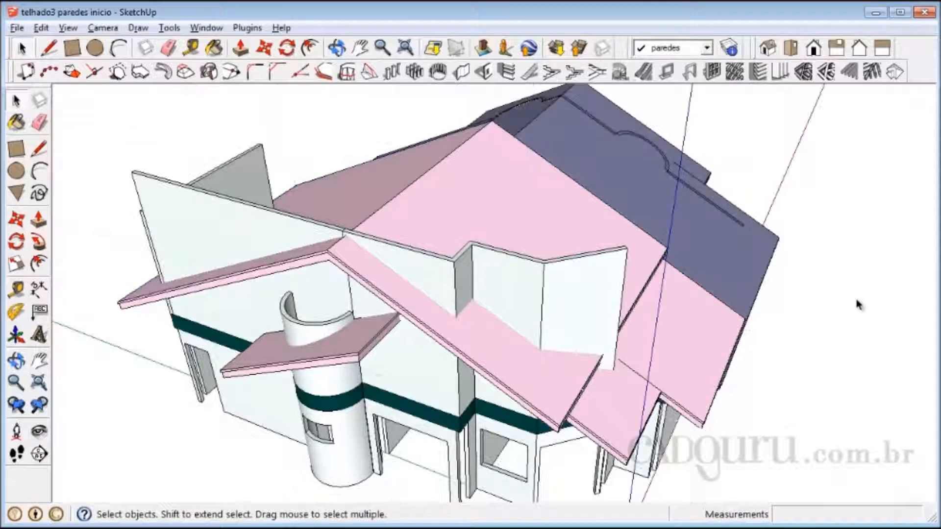
Open the raised front wall group for editing and paste the copied roof slope faces inside it, above the roof
{"action": "left_click", "coordinate": [589, 286]}
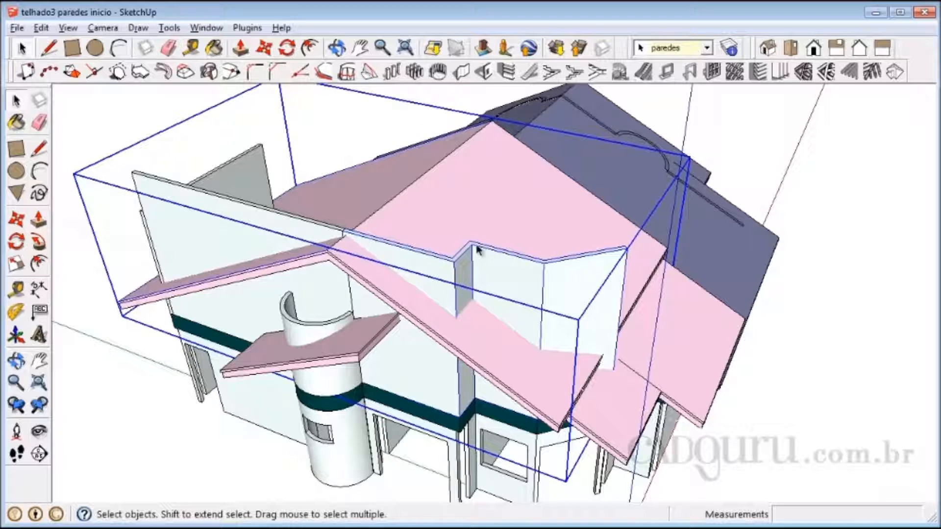
{"action": "double_click", "coordinate": [561, 287]}
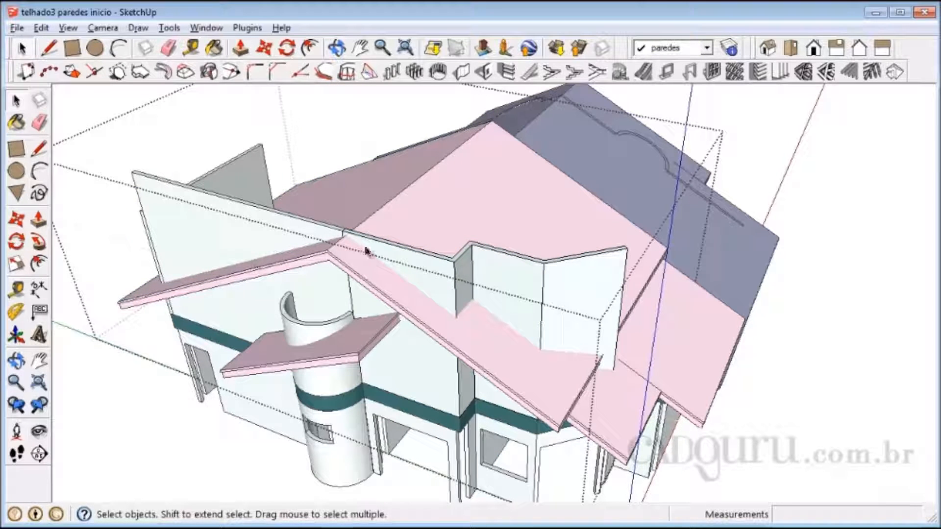
{"action": "key", "text": "ctrl+v"}
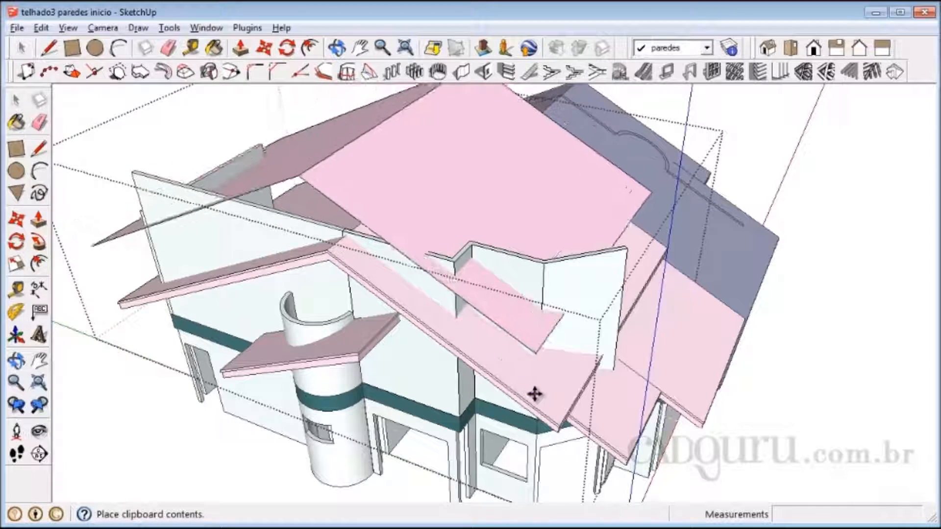
{"action": "left_click", "coordinate": [546, 377]}
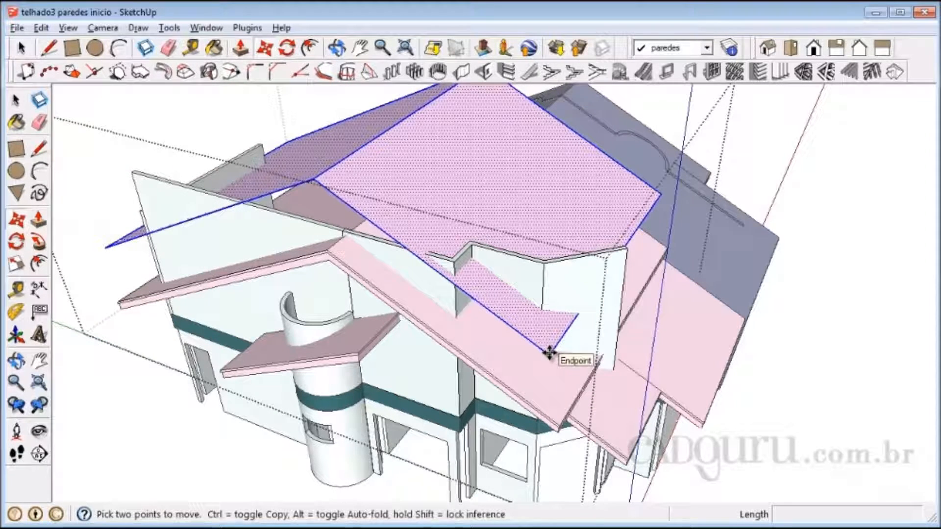
Move the pasted slope faces onto the gabled roof's matching lower corner and intersect their faces with the context
{"action": "left_click", "coordinate": [557, 423]}
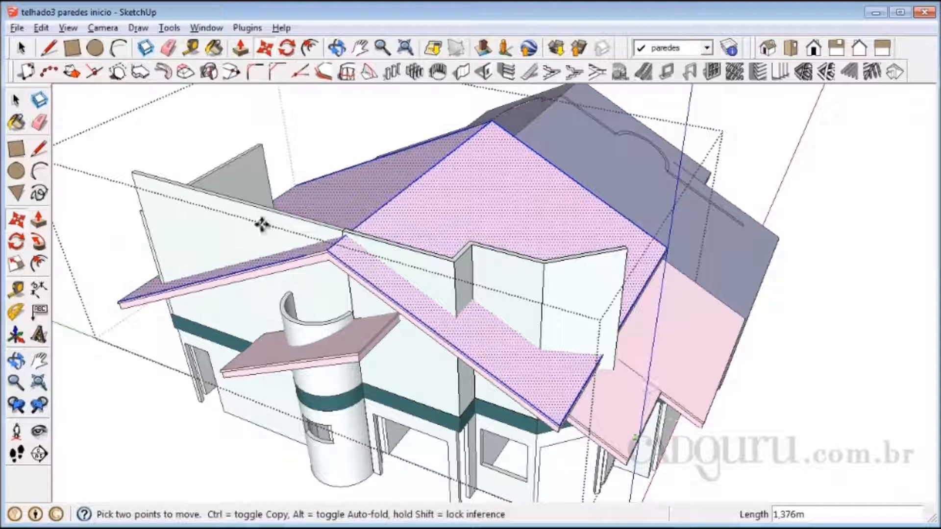
{"action": "left_click", "coordinate": [16, 101]}
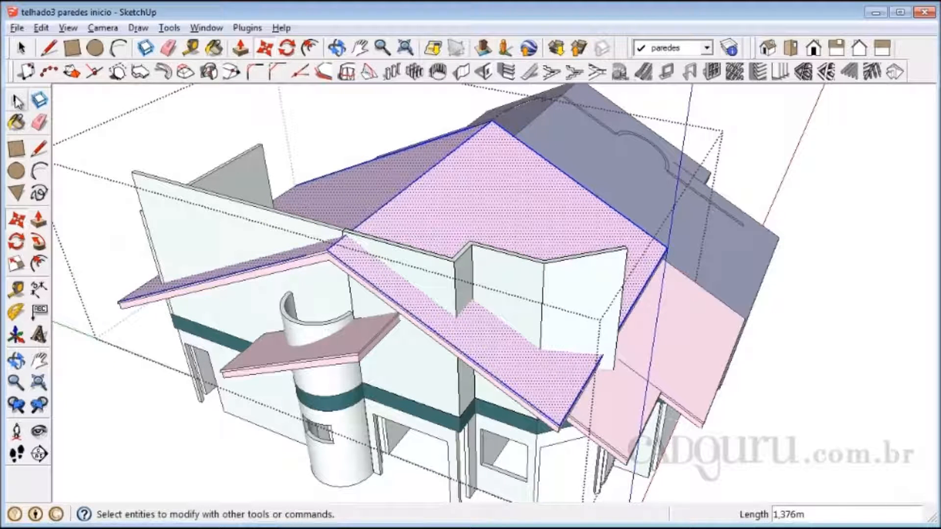
{"action": "key", "text": "m"}
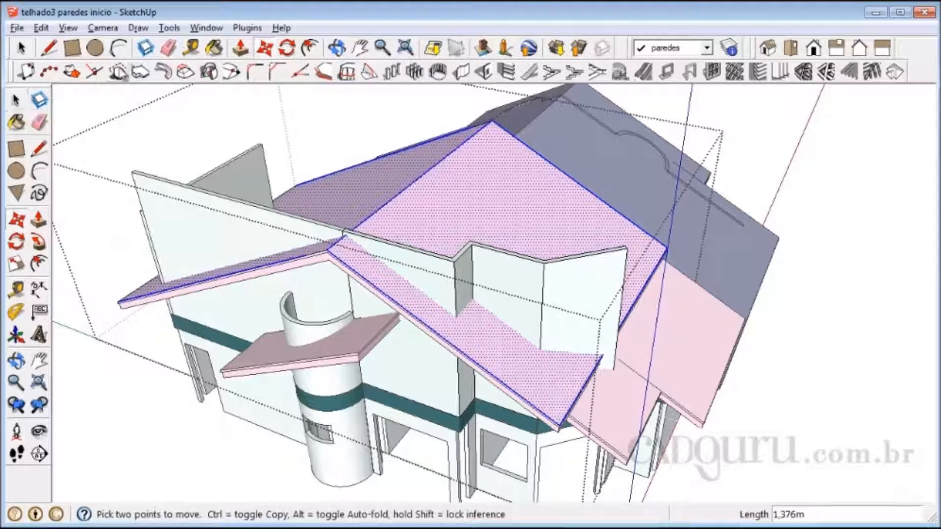
{"action": "left_click", "coordinate": [42, 28]}
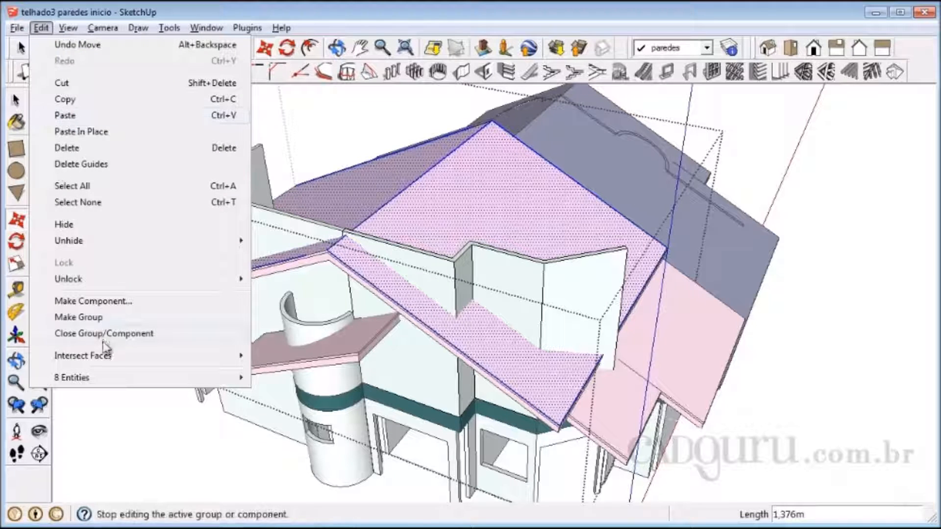
{"action": "mouse_move", "coordinate": [105, 361]}
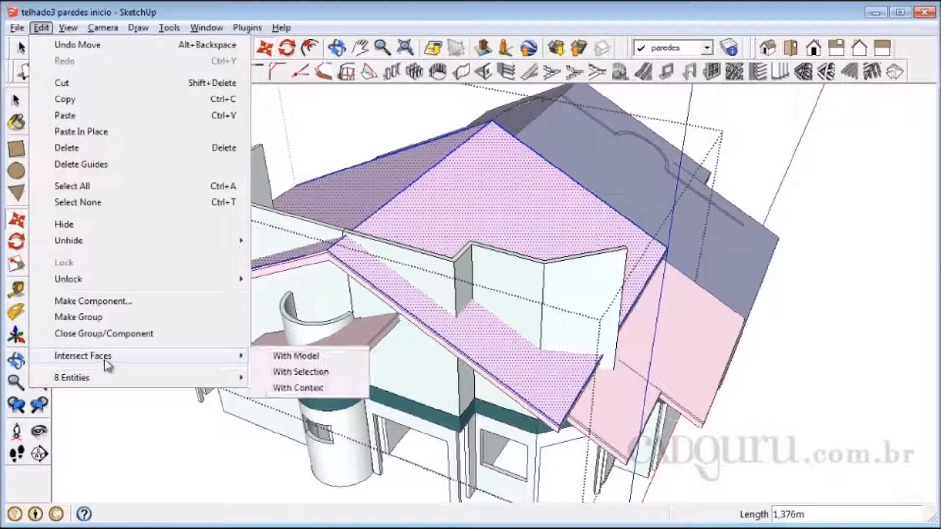
{"action": "left_click", "coordinate": [320, 390]}
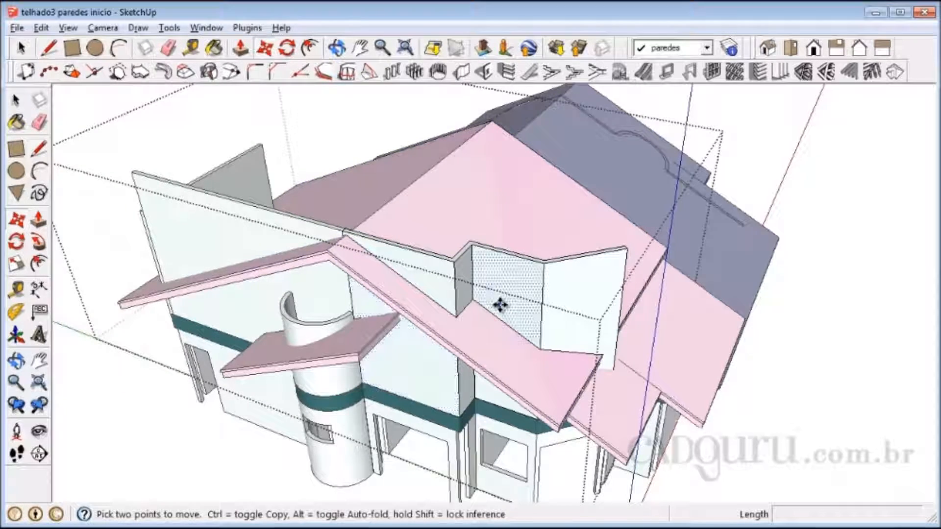
Delete the top face and bounding edges of the angled front wall rising above the roof slope
{"action": "scroll", "coordinate": [500, 305], "scroll_direction": "up", "scroll_amount": 5}
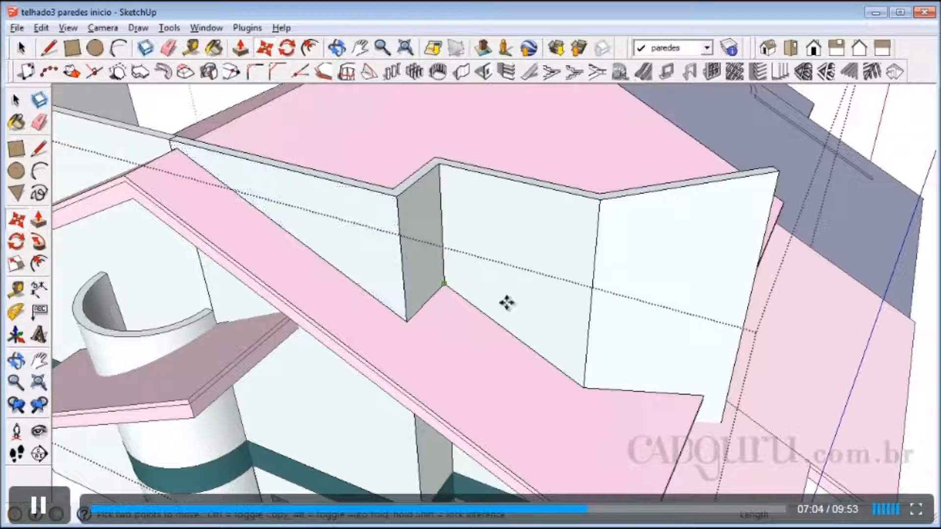
{"action": "scroll", "coordinate": [508, 303], "scroll_direction": "down", "scroll_amount": 3}
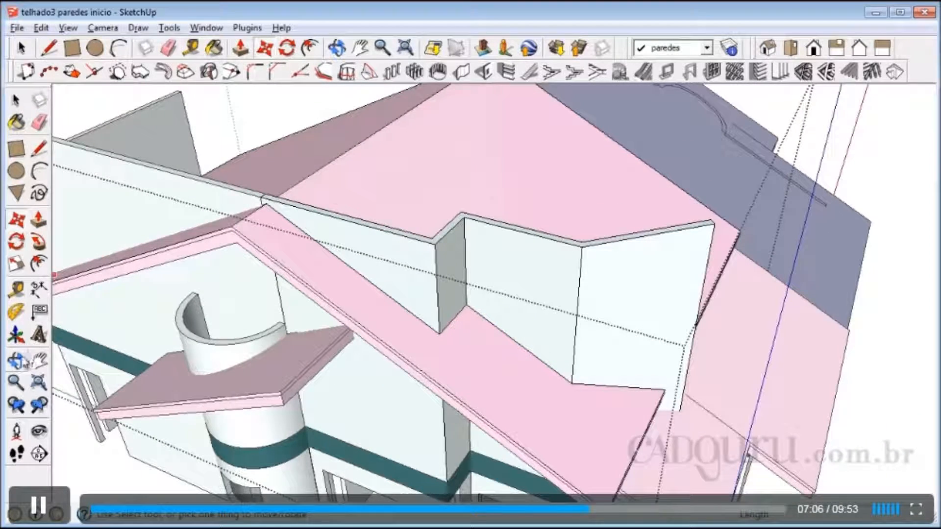
{"action": "left_click", "coordinate": [20, 361]}
{"action": "left_click_drag", "start_coordinate": [212, 245], "coordinate": [462, 269]}
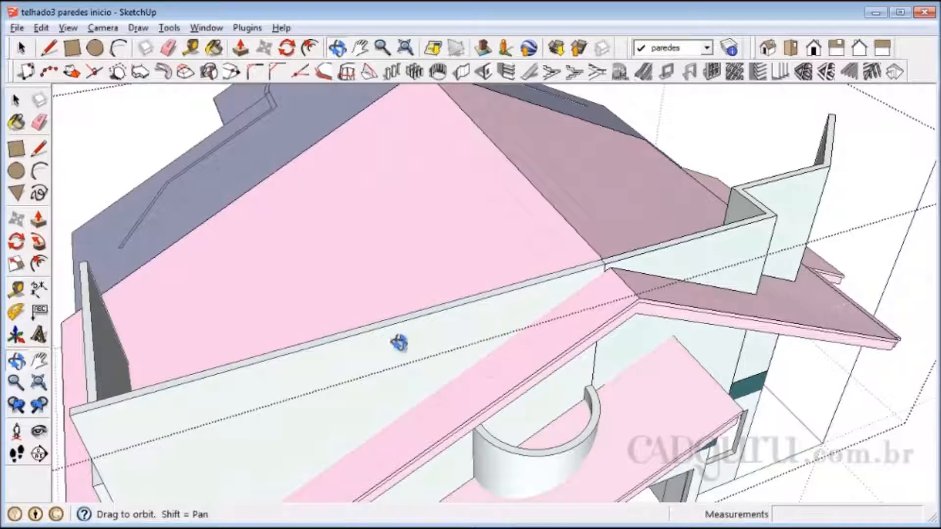
{"action": "left_click_drag", "start_coordinate": [765, 273], "coordinate": [498, 277]}
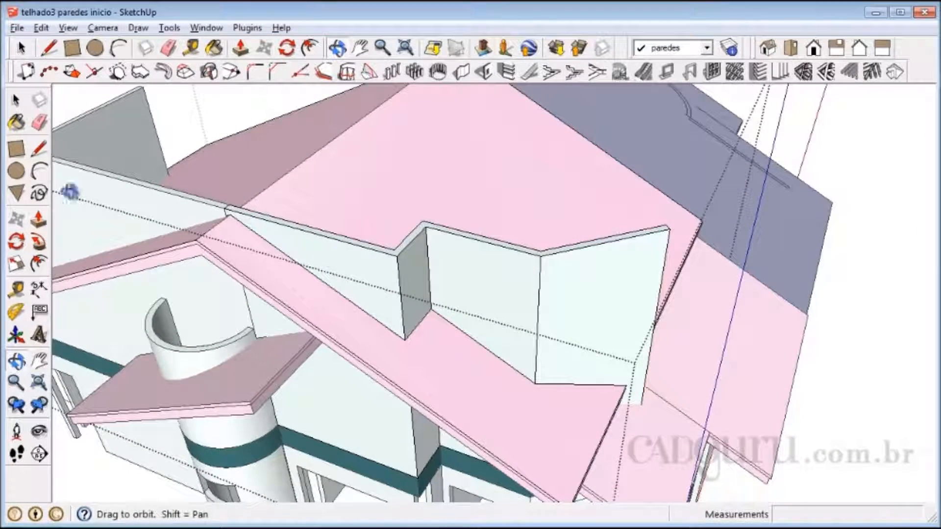
{"action": "left_click", "coordinate": [16, 100]}
{"action": "scroll", "coordinate": [302, 233], "scroll_direction": "up", "scroll_amount": 2}
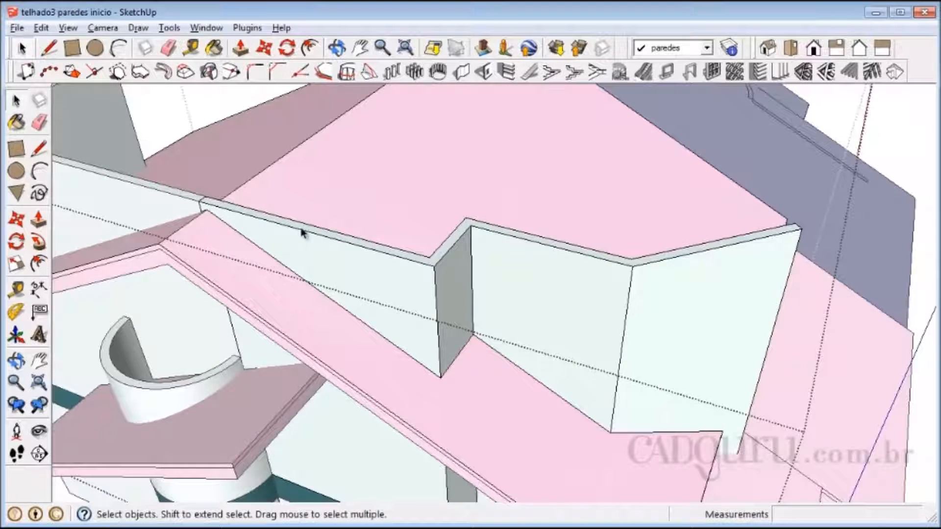
{"action": "double_click", "coordinate": [309, 232]}
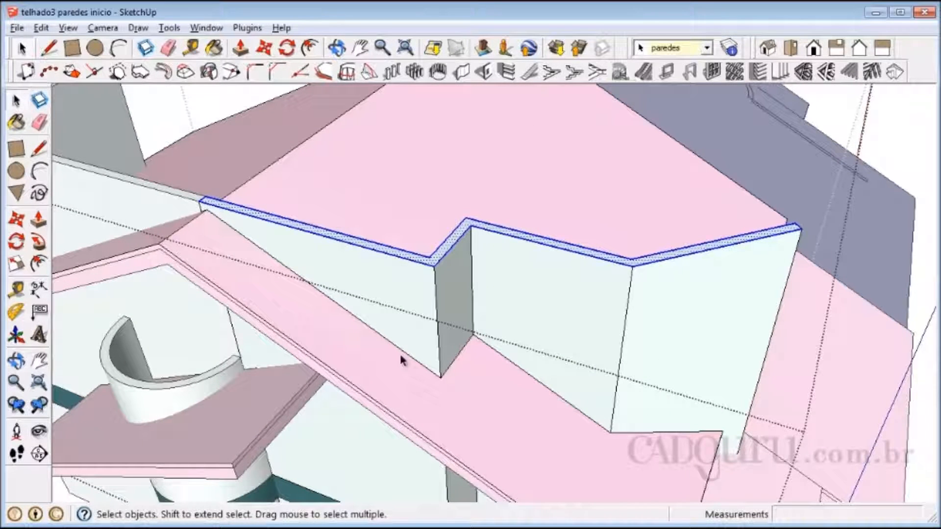
{"action": "key", "text": "Delete"}
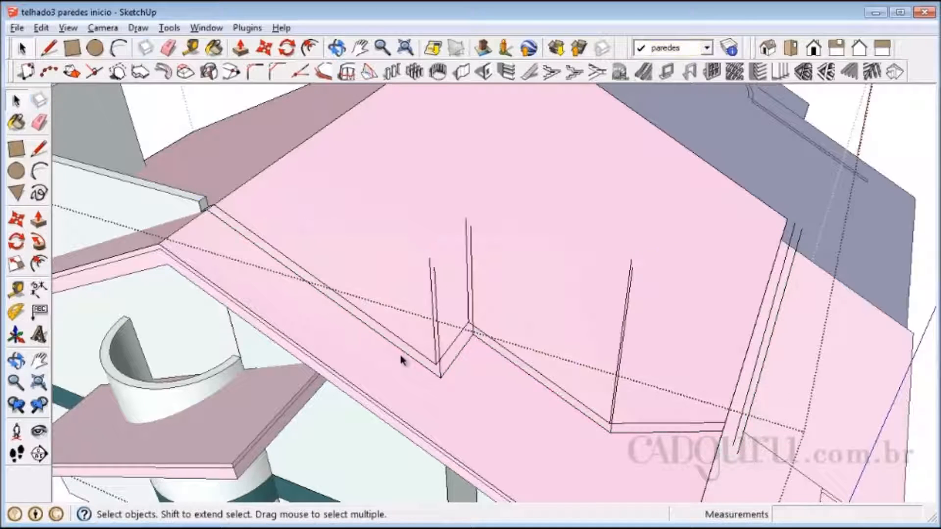
Delete the leftover vertical wall edges standing above the roof slope at the corners and far end
{"action": "left_click", "coordinate": [436, 294]}
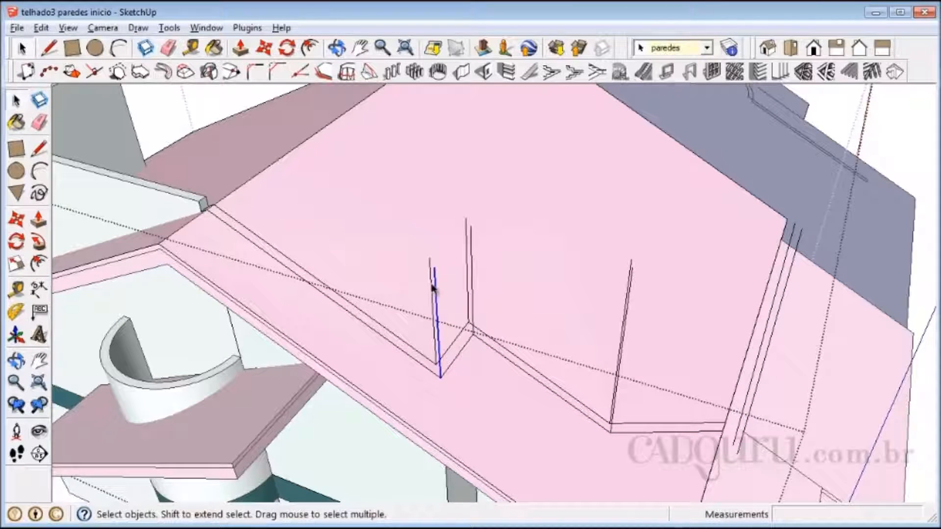
{"action": "key", "text": "Delete"}
{"action": "left_click", "coordinate": [438, 288]}
{"action": "key", "text": "Delete"}
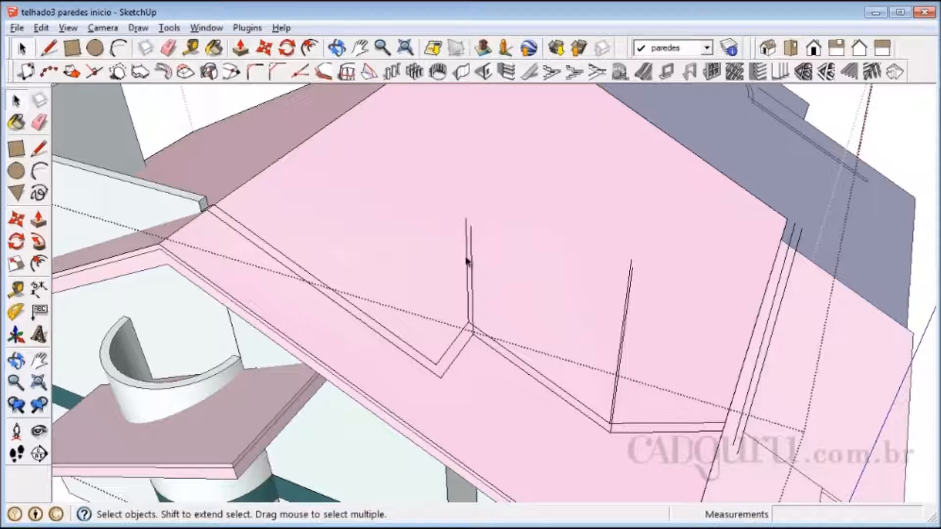
{"action": "left_click", "coordinate": [467, 262]}
{"action": "key", "text": "Delete"}
{"action": "left_click", "coordinate": [471, 267]}
{"action": "key", "text": "Delete"}
{"action": "left_click", "coordinate": [627, 320]}
{"action": "key", "text": "Delete"}
{"action": "left_click", "coordinate": [626, 320]}
{"action": "left_click", "coordinate": [626, 321]}
{"action": "key", "text": "Delete"}
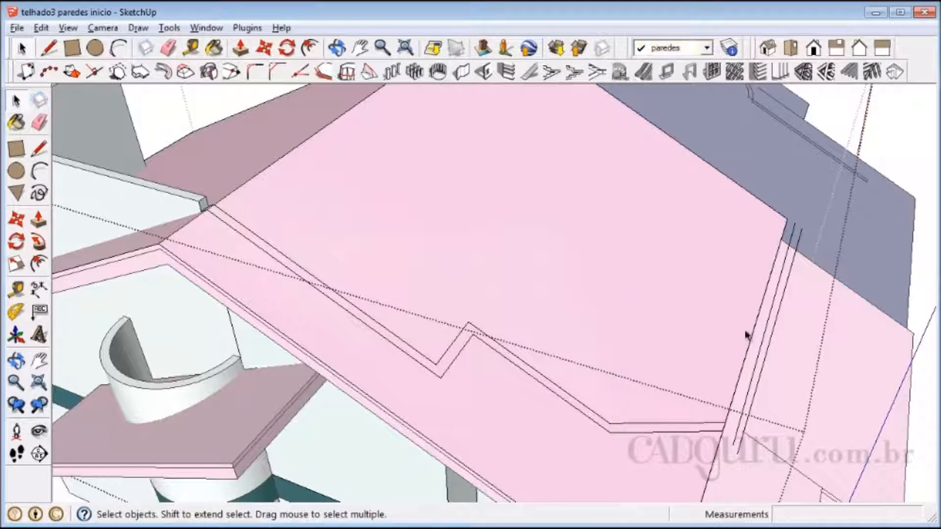
{"action": "left_click", "coordinate": [765, 338]}
{"action": "key", "text": "Delete"}
{"action": "left_click", "coordinate": [768, 346]}
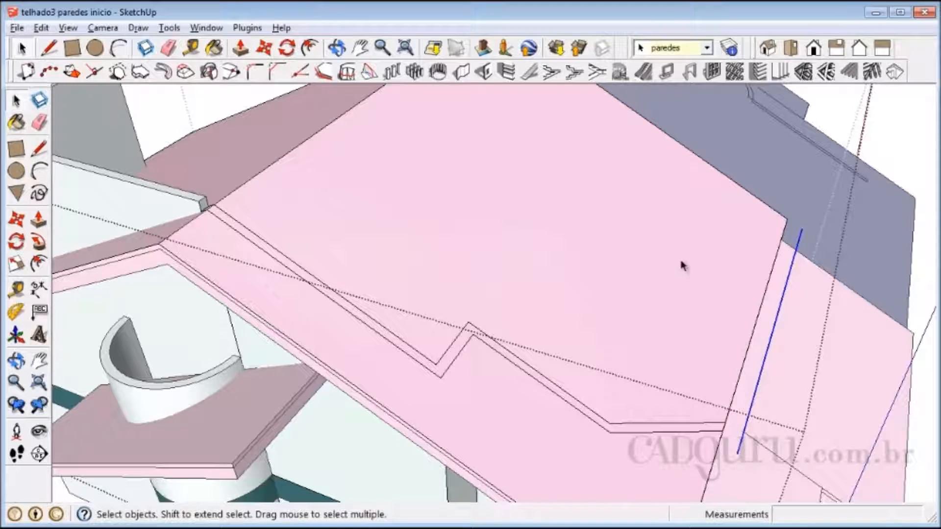
{"action": "key", "text": "Delete"}
Delete the pasted roof slope faces from the wall group and close the group
{"action": "scroll", "coordinate": [698, 213], "scroll_direction": "down", "scroll_amount": 5}
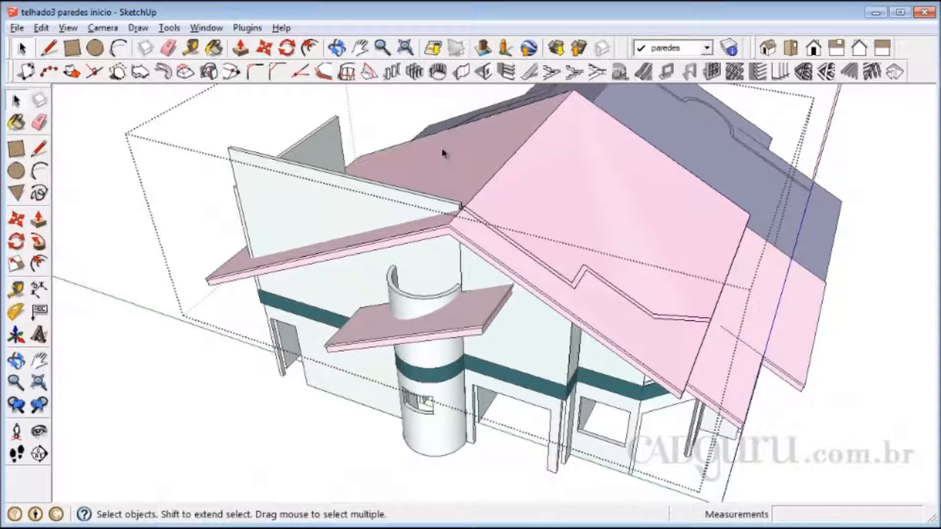
{"action": "left_click", "coordinate": [589, 217]}
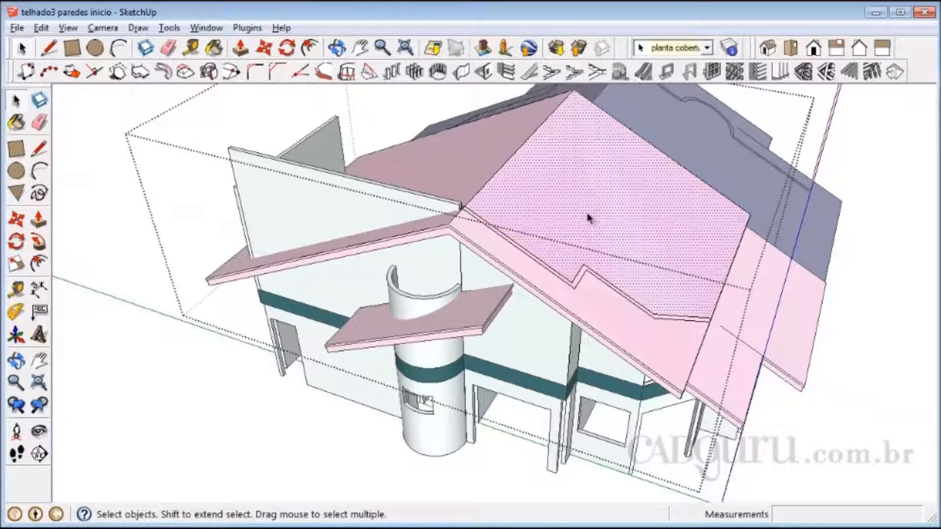
{"action": "key", "text": "Delete"}
{"action": "left_click", "coordinate": [629, 325]}
{"action": "key", "text": "Delete"}
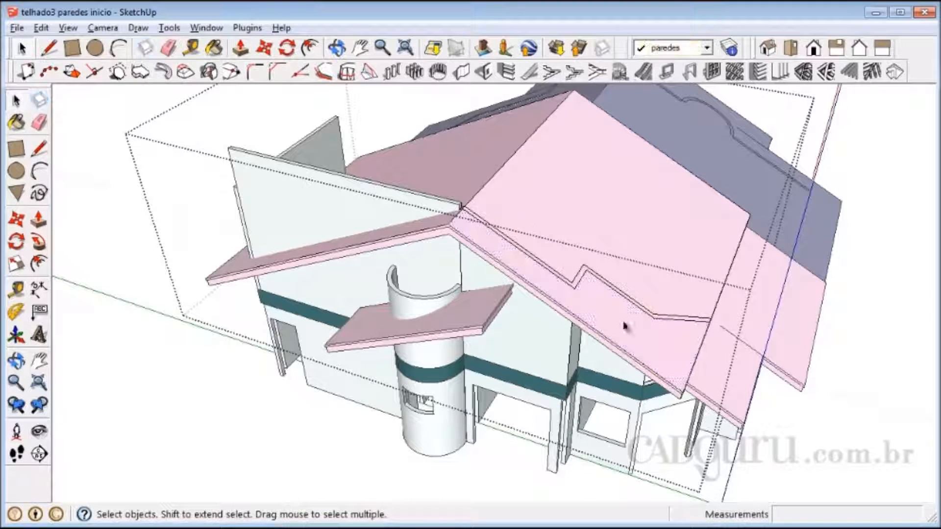
{"action": "left_click", "coordinate": [480, 172]}
{"action": "key", "text": "Delete"}
{"action": "left_click", "coordinate": [169, 363]}
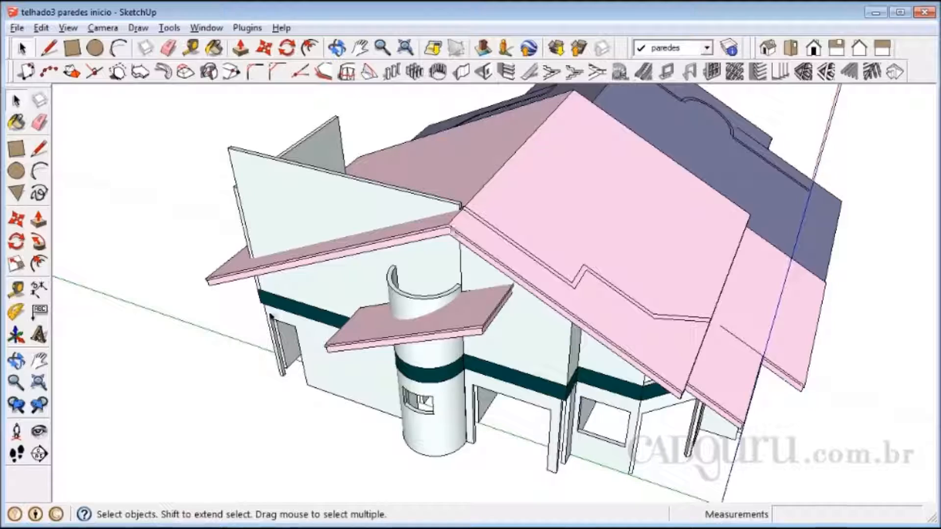
Copy the upper face of the small roof around the round tower from inside its nested groups, and close the groups
{"action": "left_click", "coordinate": [17, 361]}
{"action": "left_click_drag", "start_coordinate": [503, 359], "coordinate": [492, 338]}
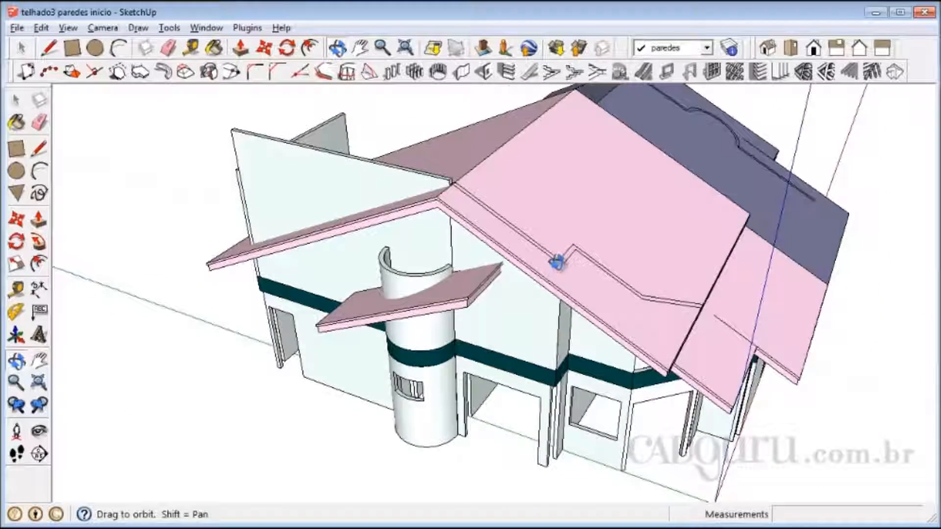
{"action": "scroll", "coordinate": [624, 172], "scroll_direction": "up", "scroll_amount": 3}
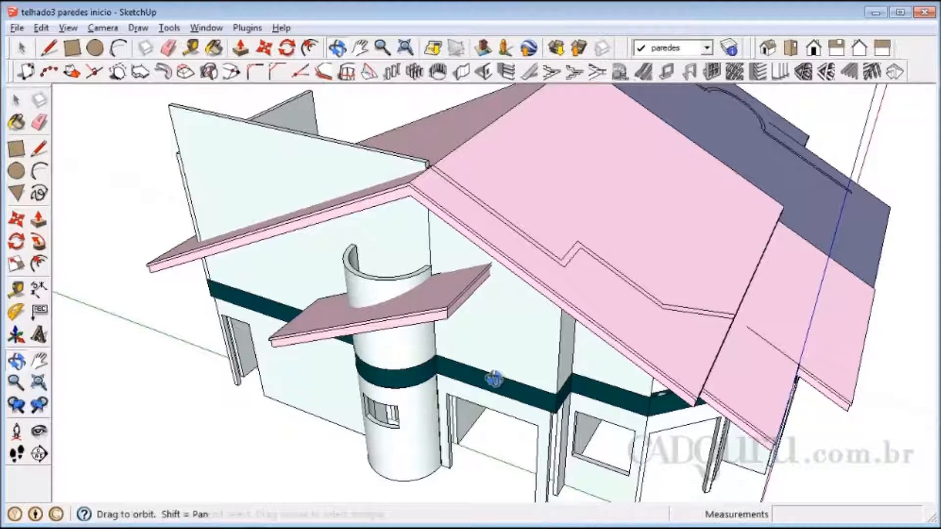
{"action": "key", "text": "space"}
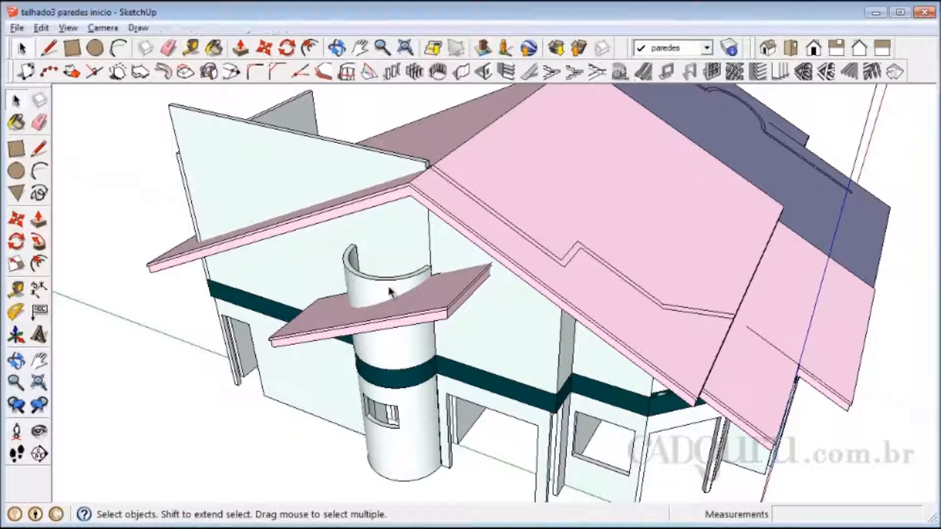
{"action": "left_click", "coordinate": [423, 294]}
{"action": "left_click", "coordinate": [201, 395]}
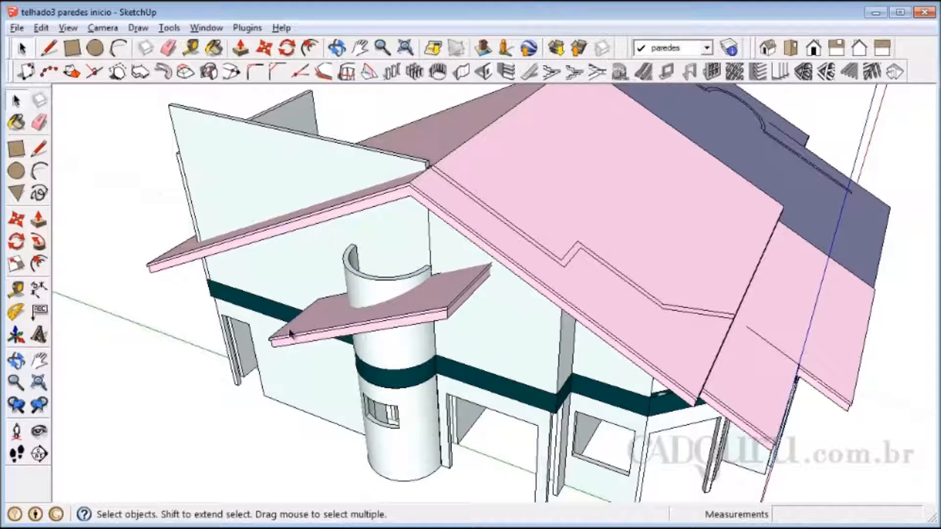
{"action": "left_click", "coordinate": [300, 336]}
{"action": "double_click", "coordinate": [301, 336]}
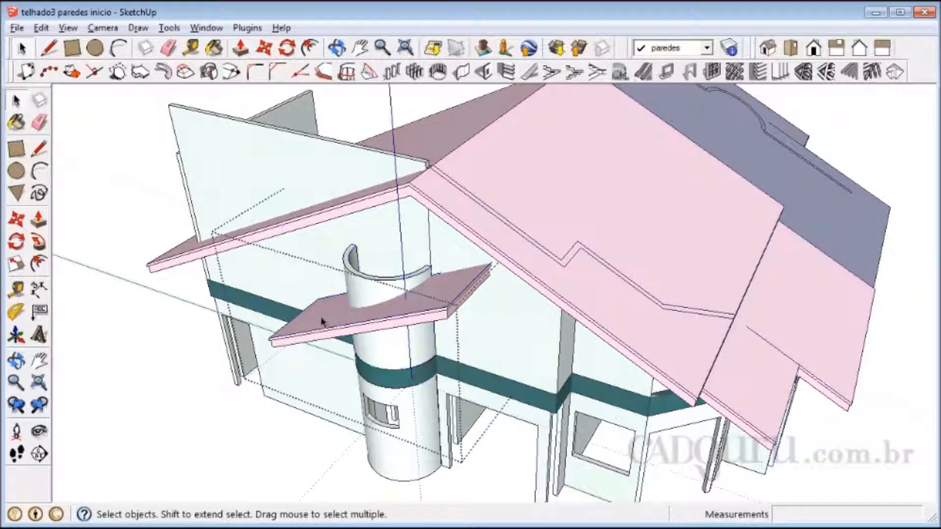
{"action": "left_click", "coordinate": [319, 324]}
{"action": "double_click", "coordinate": [320, 324]}
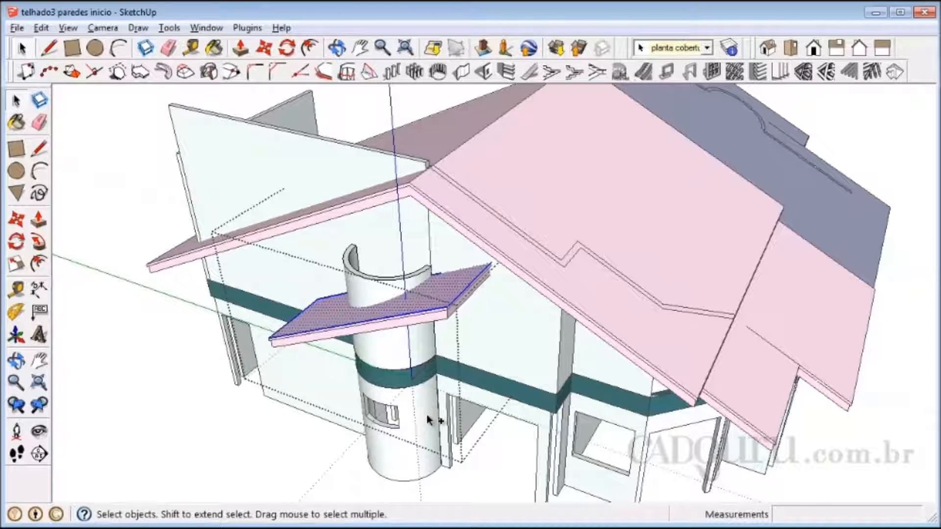
{"action": "left_click", "coordinate": [149, 359]}
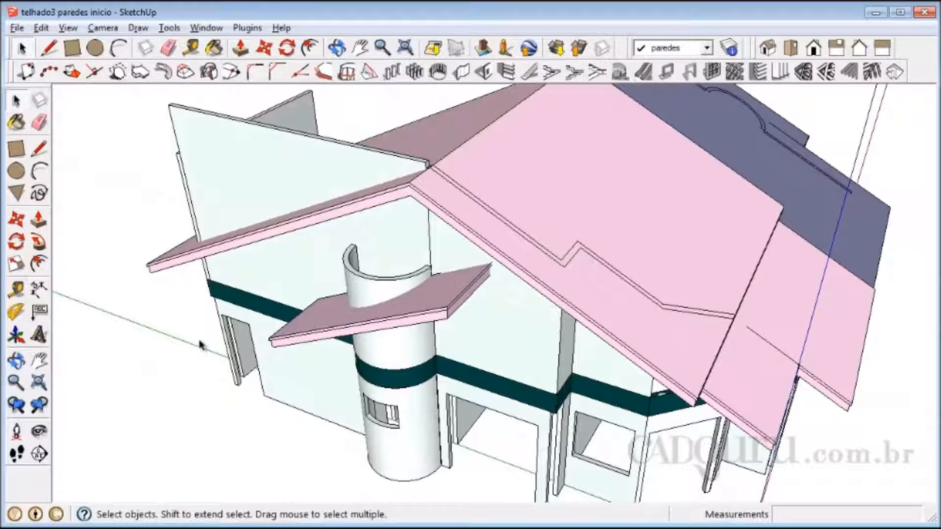
Open the round tower's wall group for editing and paste the copied small roof face inside it, beside the house
{"action": "left_click", "coordinate": [356, 294]}
{"action": "double_click", "coordinate": [368, 293]}
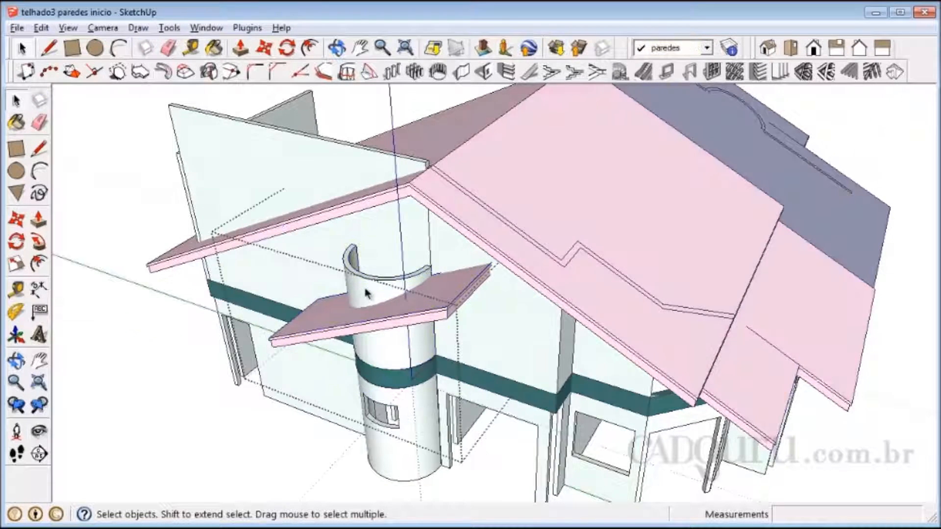
{"action": "left_click", "coordinate": [368, 294]}
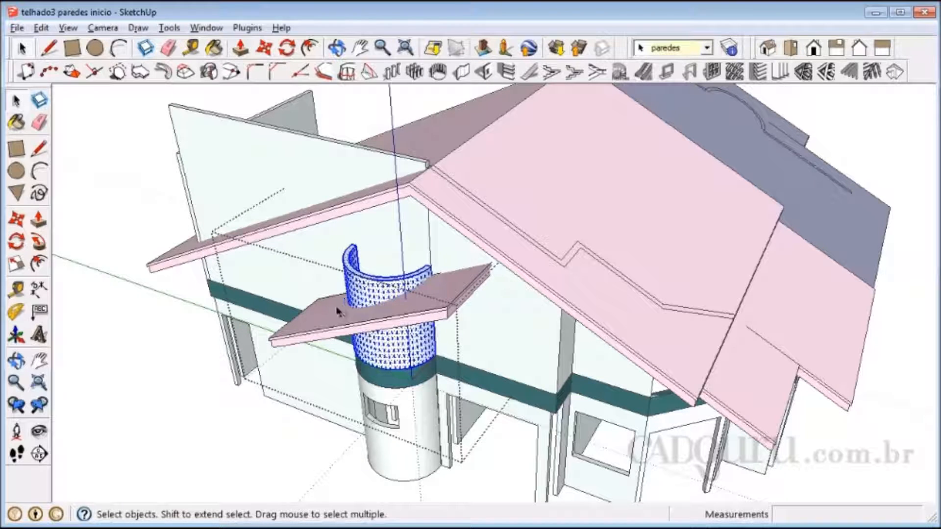
{"action": "key", "text": "ctrl+v"}
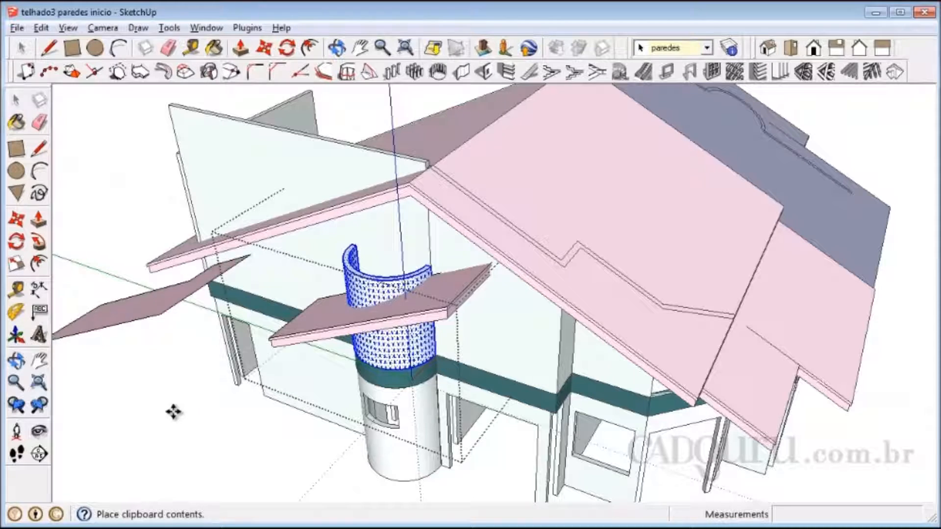
{"action": "left_click", "coordinate": [193, 431]}
Move the pasted roof face by its corner endpoint onto the matching corner of the small roof around the round tower
{"action": "key", "text": "m"}
{"action": "left_click", "coordinate": [168, 337]}
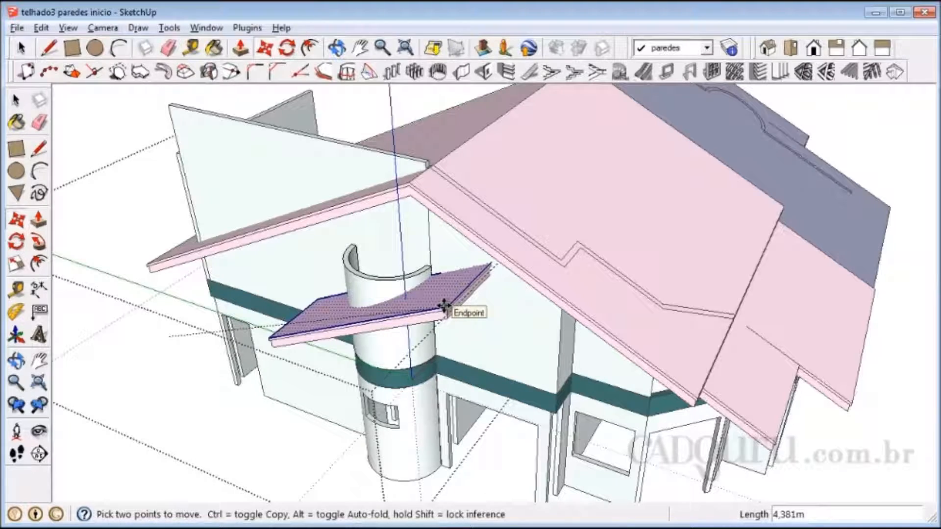
{"action": "left_click", "coordinate": [444, 306]}
{"action": "scroll", "coordinate": [431, 294], "scroll_direction": "up", "scroll_amount": 3}
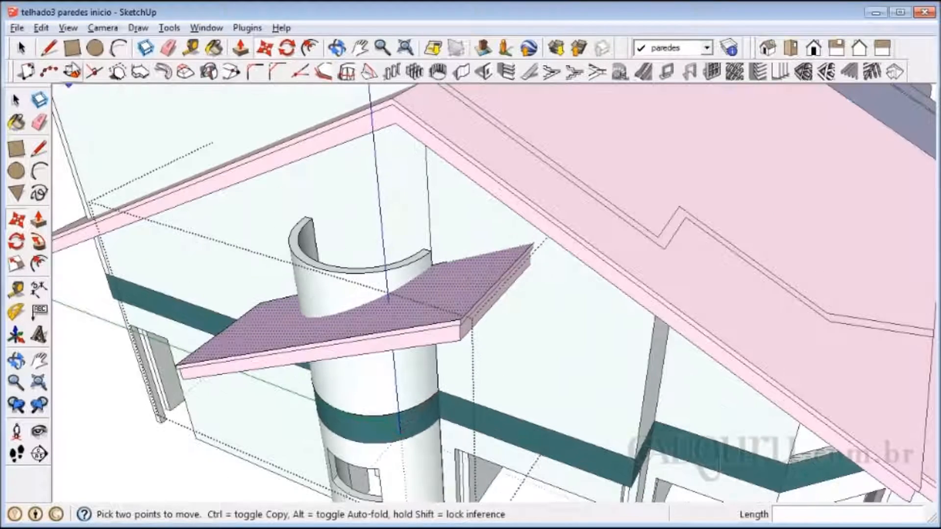
Intersect the pasted roof face with its context inside the tower wall group
{"action": "left_click", "coordinate": [41, 27]}
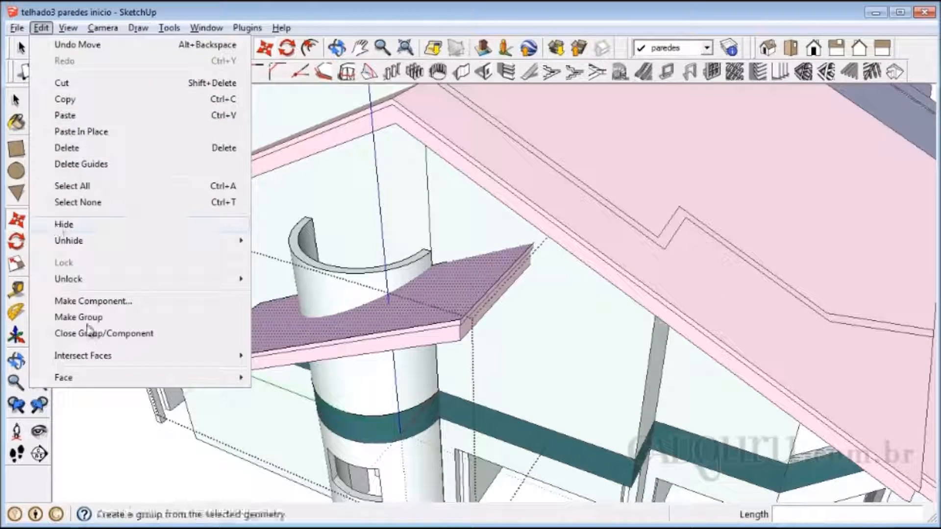
{"action": "mouse_move", "coordinate": [101, 357]}
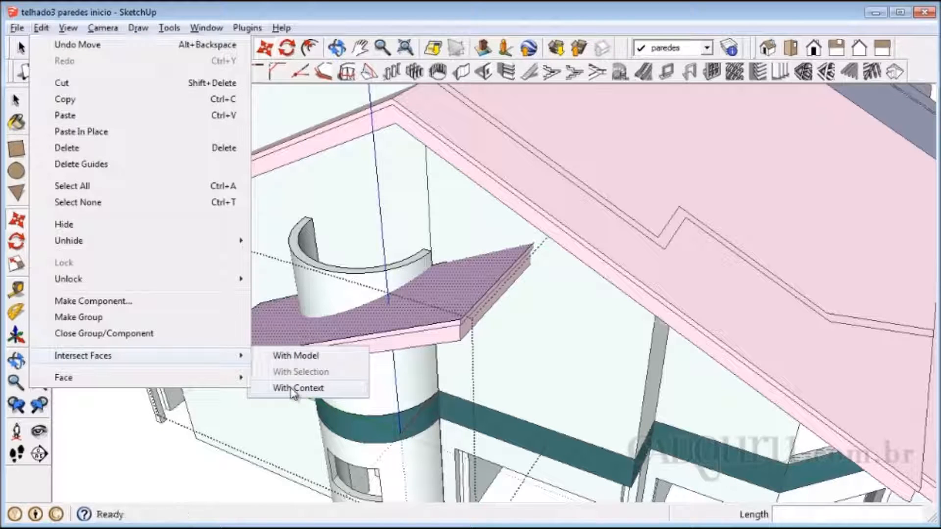
{"action": "left_click", "coordinate": [297, 389]}
{"action": "key", "text": "space"}
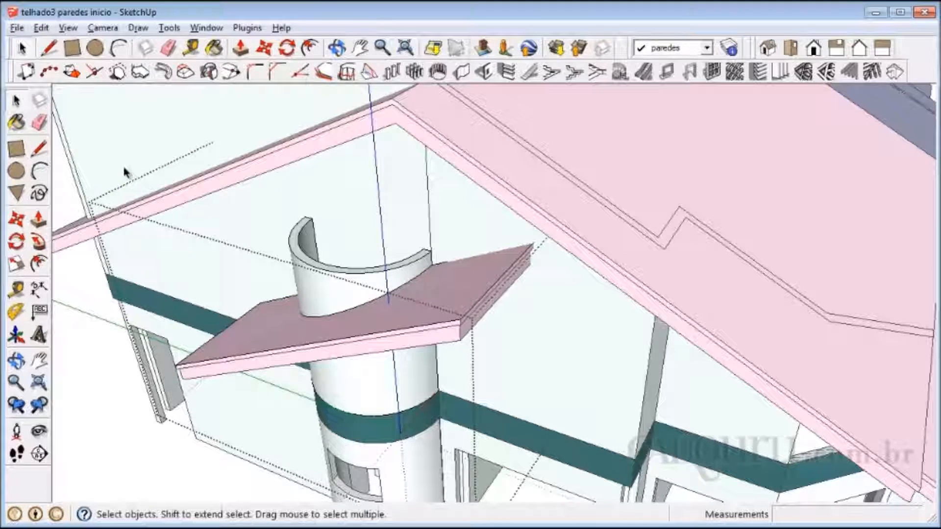
Delete the round tower wall's curved top above the small roof and its leftover vertical edges
{"action": "scroll", "coordinate": [287, 351], "scroll_direction": "up", "scroll_amount": 5}
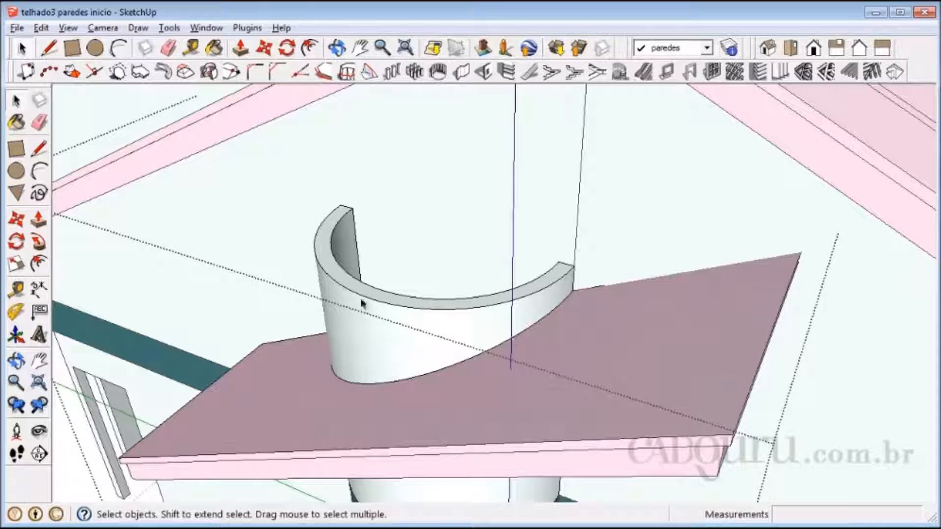
{"action": "left_click", "coordinate": [351, 286]}
{"action": "double_click", "coordinate": [351, 285]}
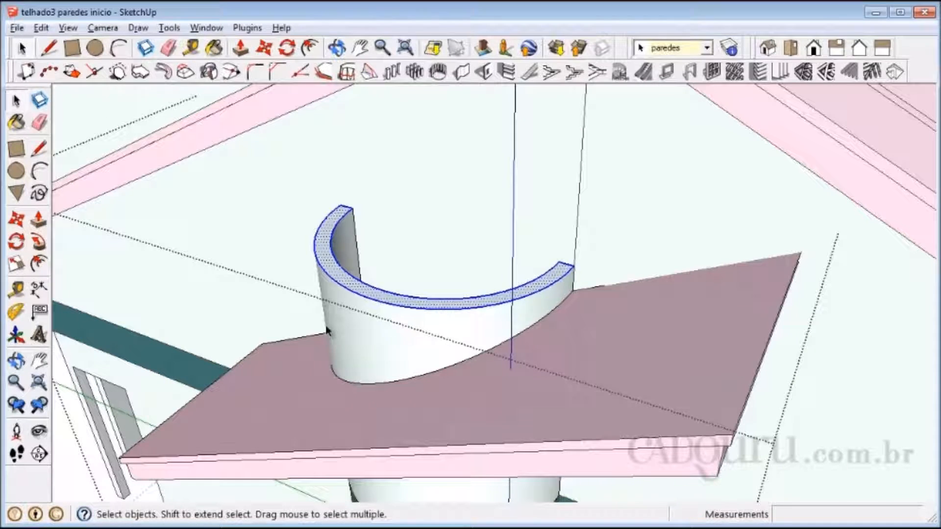
{"action": "key", "text": "Delete"}
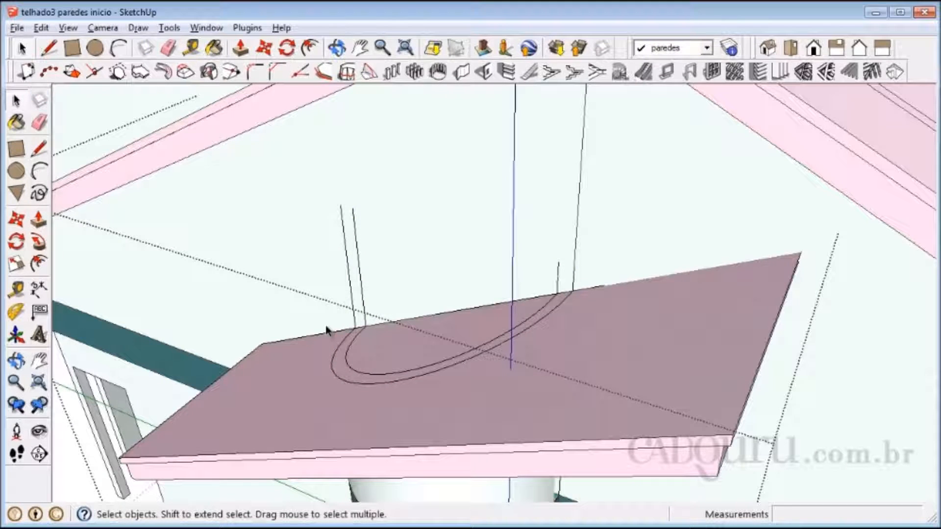
{"action": "left_click", "coordinate": [360, 256]}
{"action": "key", "text": "Delete"}
{"action": "left_click", "coordinate": [345, 255]}
{"action": "key", "text": "Delete"}
{"action": "left_click", "coordinate": [560, 287]}
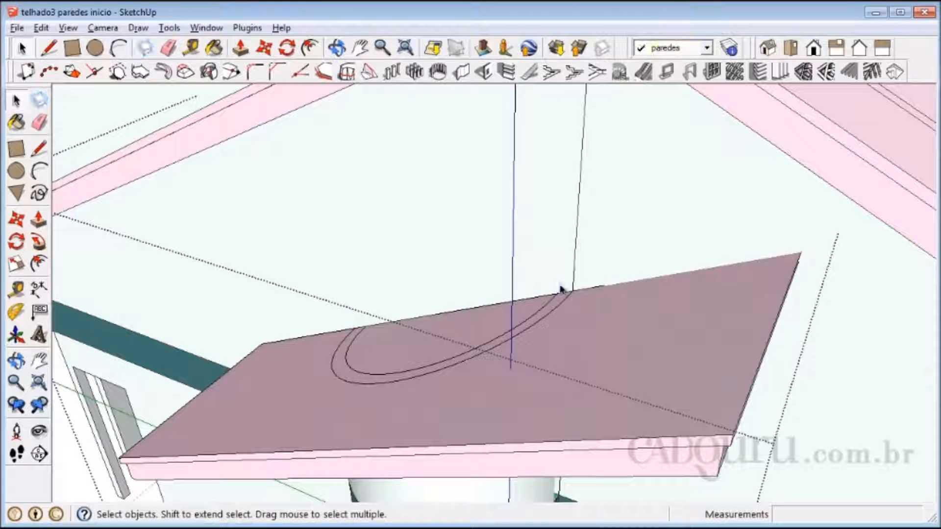
Delete the pasted roof face's pieces, including the curved strip over the tower wall, and the stray edge beside it
{"action": "left_click", "coordinate": [546, 366]}
{"action": "left_click", "coordinate": [451, 326]}
{"action": "left_click", "coordinate": [347, 377]}
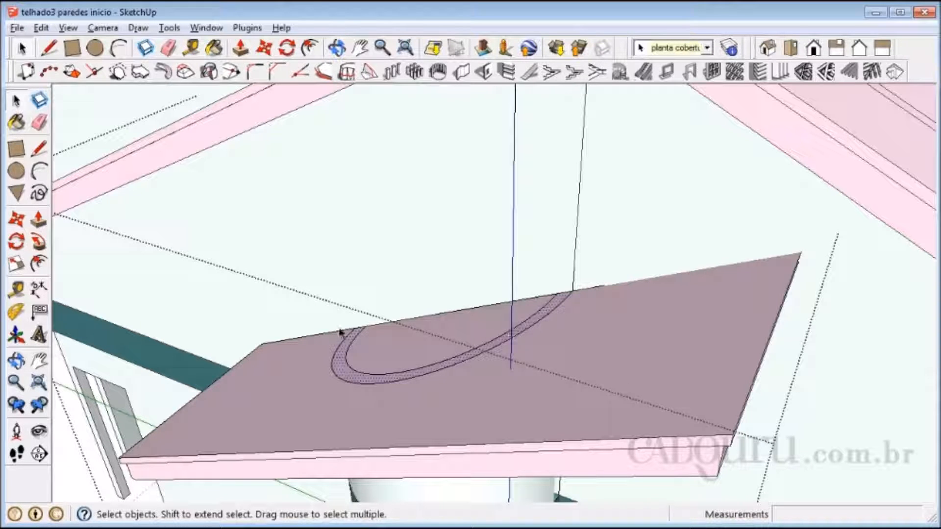
{"action": "scroll", "coordinate": [397, 372], "scroll_direction": "down", "scroll_amount": 3}
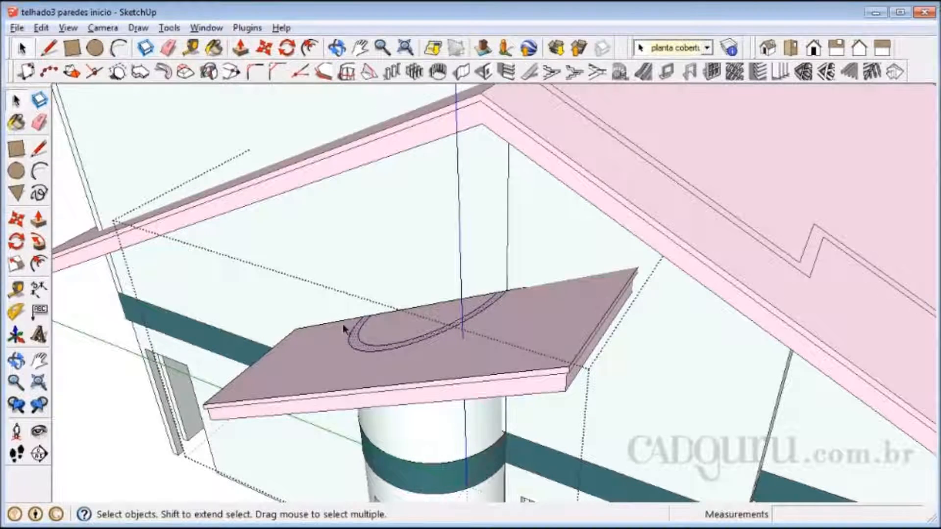
{"action": "scroll", "coordinate": [345, 329], "scroll_direction": "up", "scroll_amount": 2}
{"action": "scroll", "coordinate": [380, 330], "scroll_direction": "up", "scroll_amount": 1}
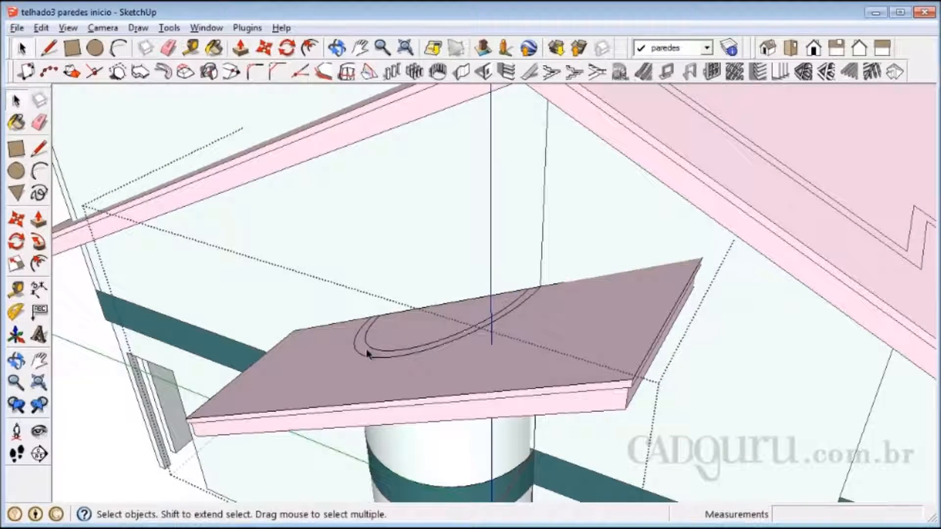
{"action": "left_click", "coordinate": [366, 349]}
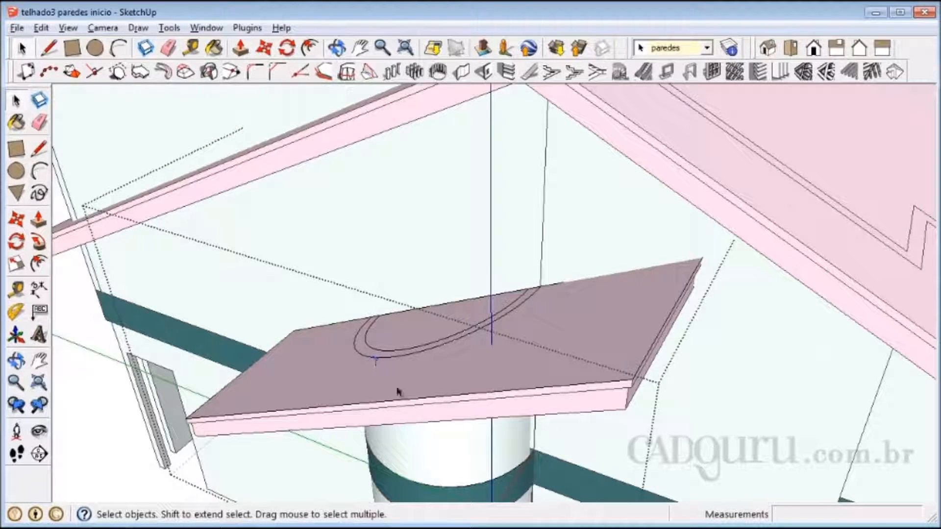
Examine the finished house from several sides, checking how the walls and round towers meet the roof slopes
{"action": "scroll", "coordinate": [456, 384], "scroll_direction": "down", "scroll_amount": 2}
{"action": "scroll", "coordinate": [348, 304], "scroll_direction": "down", "scroll_amount": 4}
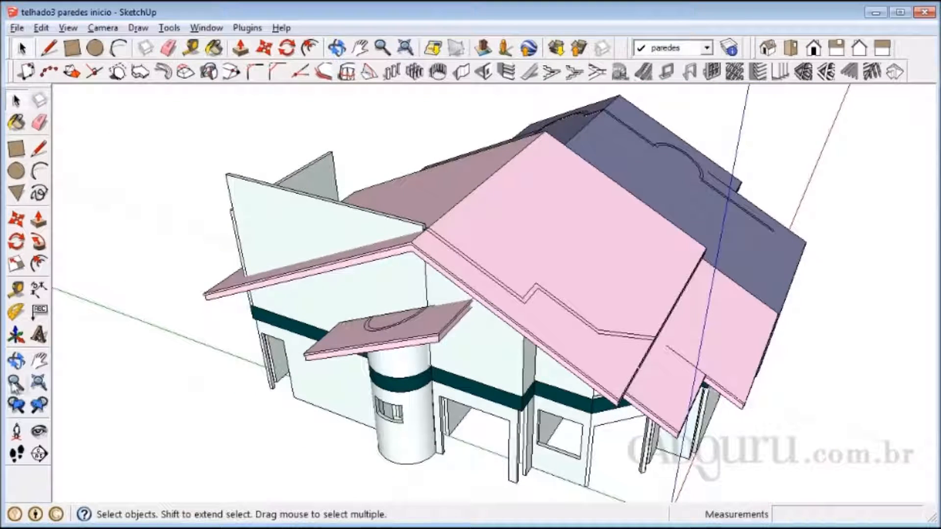
{"action": "key", "text": "o"}
{"action": "left_click_drag", "start_coordinate": [417, 442], "coordinate": [466, 343]}
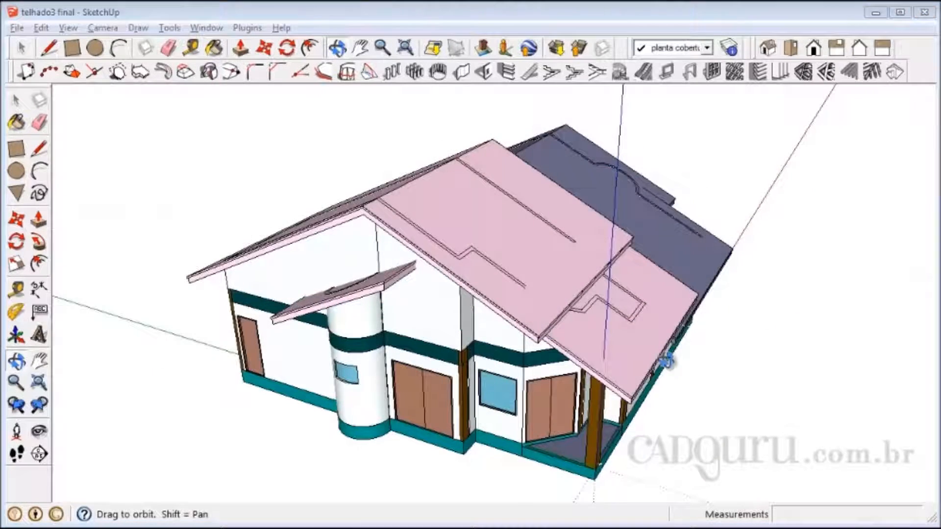
{"action": "left_click_drag", "start_coordinate": [667, 362], "coordinate": [761, 328]}
{"action": "left_click_drag", "start_coordinate": [332, 290], "coordinate": [446, 291]}
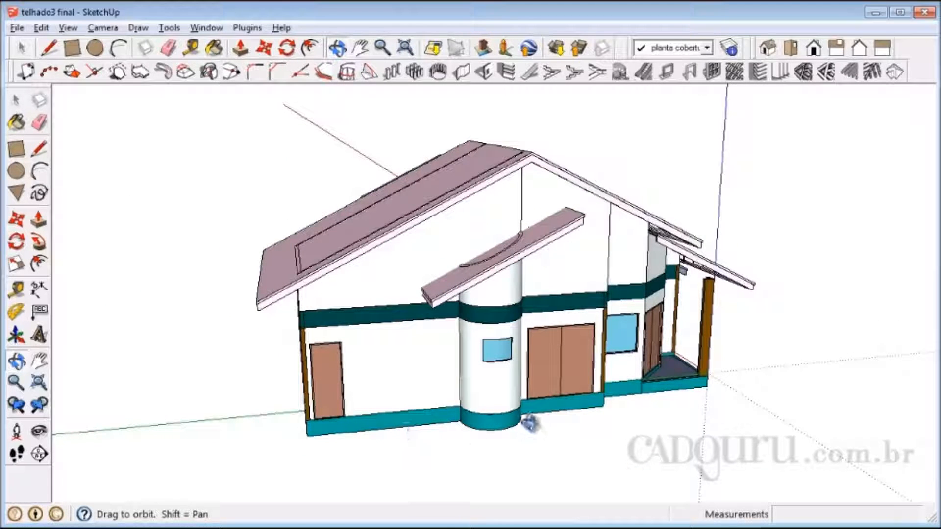
{"action": "left_click_drag", "start_coordinate": [618, 329], "coordinate": [487, 324]}
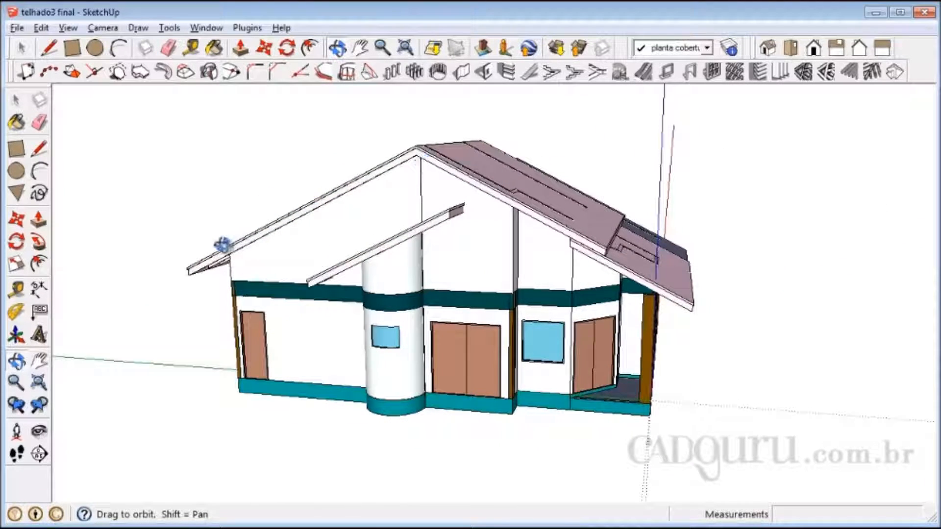
{"action": "left_click_drag", "start_coordinate": [400, 245], "coordinate": [439, 382]}
{"action": "left_click_drag", "start_coordinate": [744, 385], "coordinate": [534, 375]}
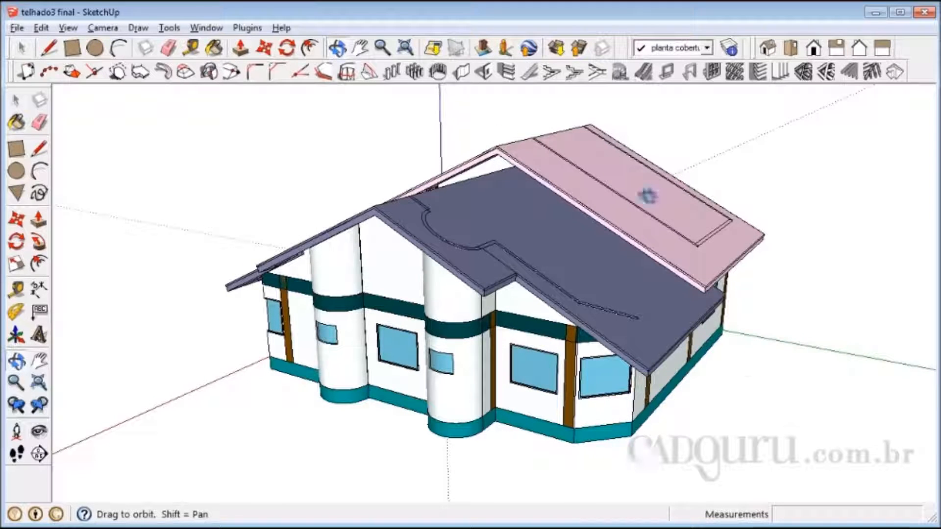